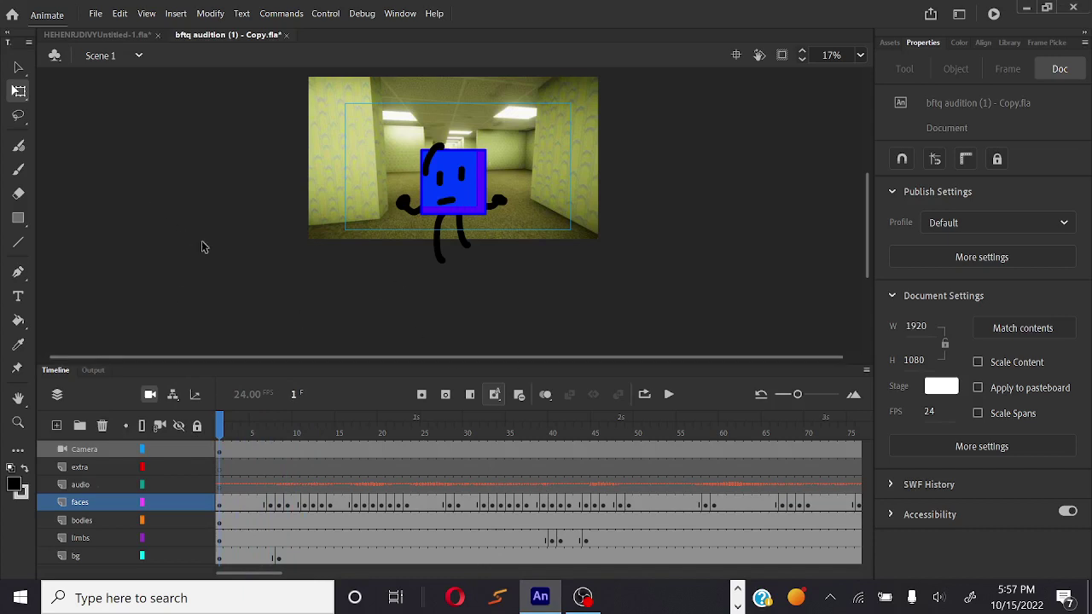
# Turn off Use Advanced Layers in Document Settings, then scrub the timeline to preview the mouth animation
pyautogui.hotkey('ctrl', 'j')
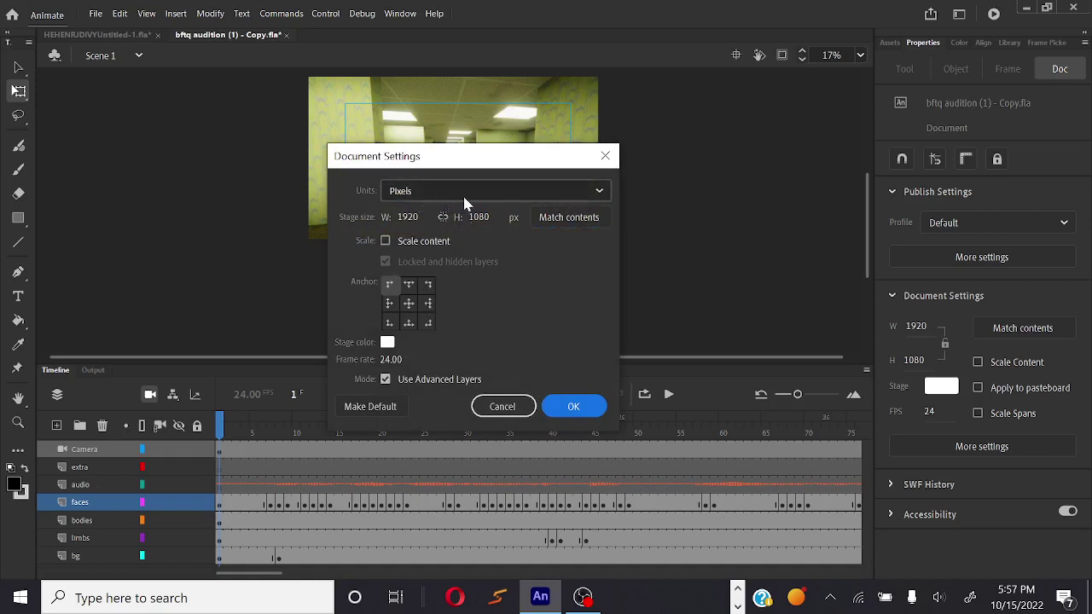
pyautogui.click(386, 380)
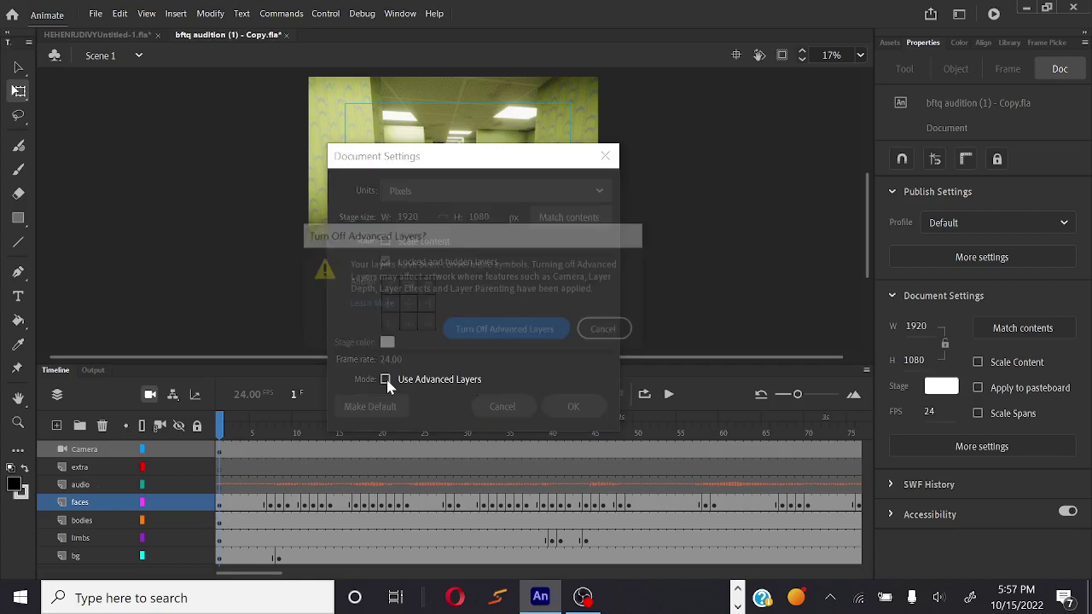
pyautogui.click(552, 336)
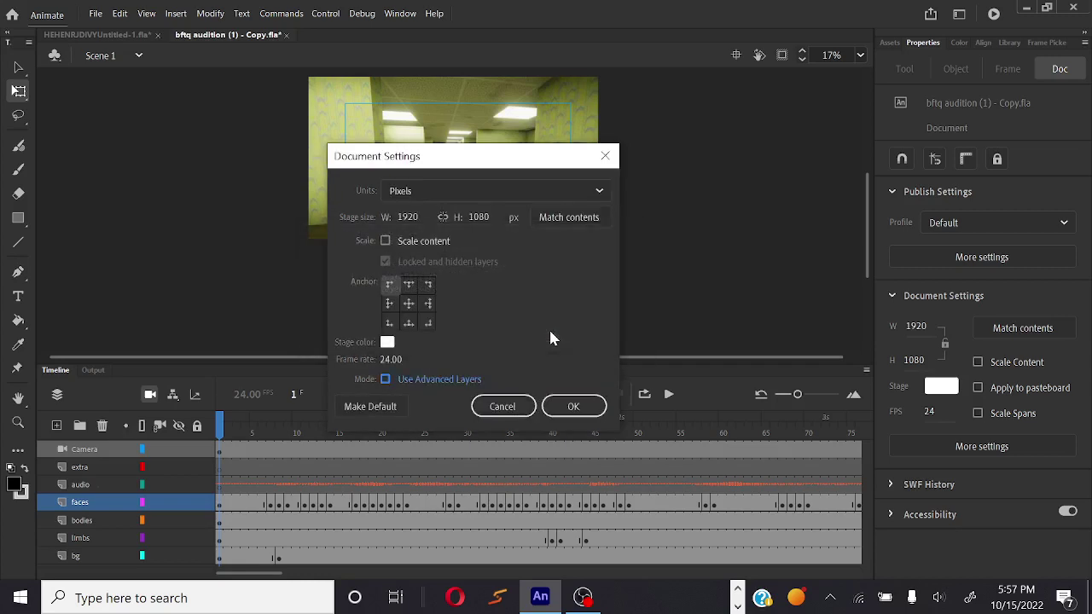
pyautogui.click(549, 403)
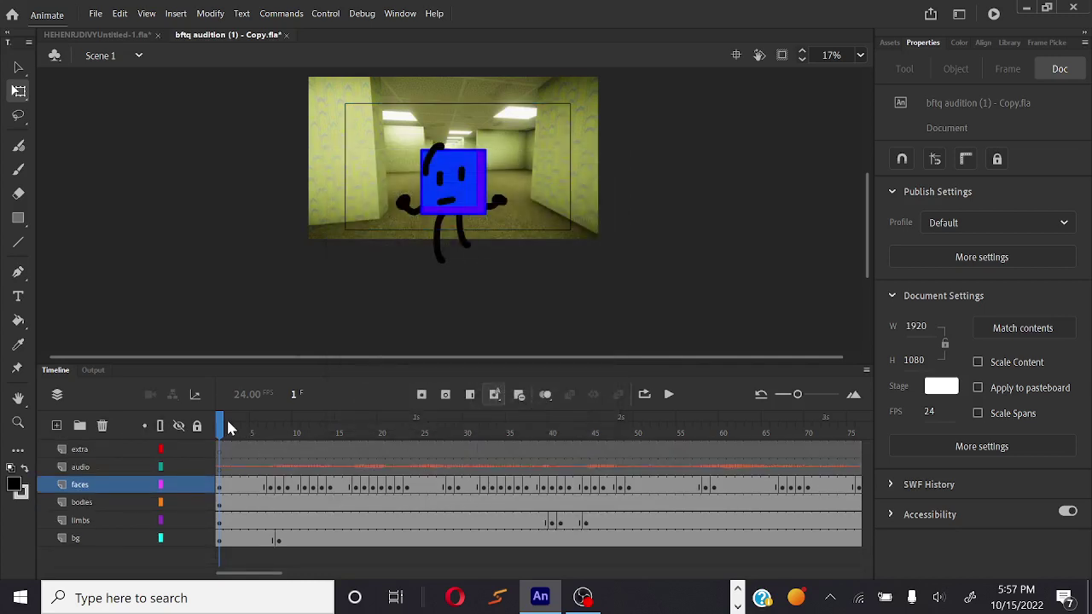
pyautogui.moveTo(220, 427); pyautogui.dragTo(4, 431)
# Uncheck HTML Wrapper in Publish Settings so only Flash (.swf) output remains
pyautogui.click(96, 14)
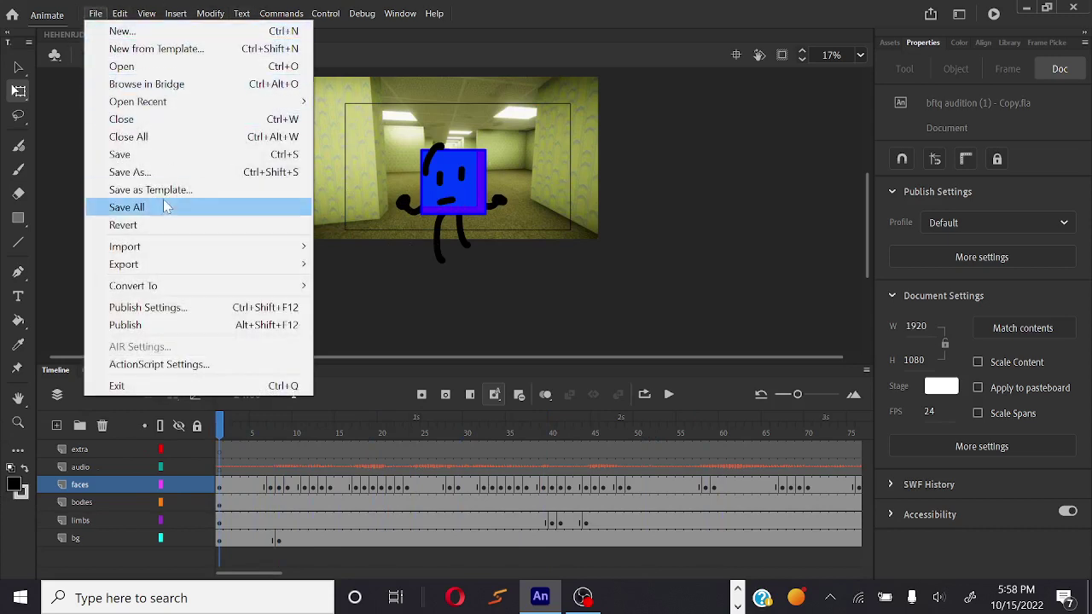
pyautogui.click(181, 307)
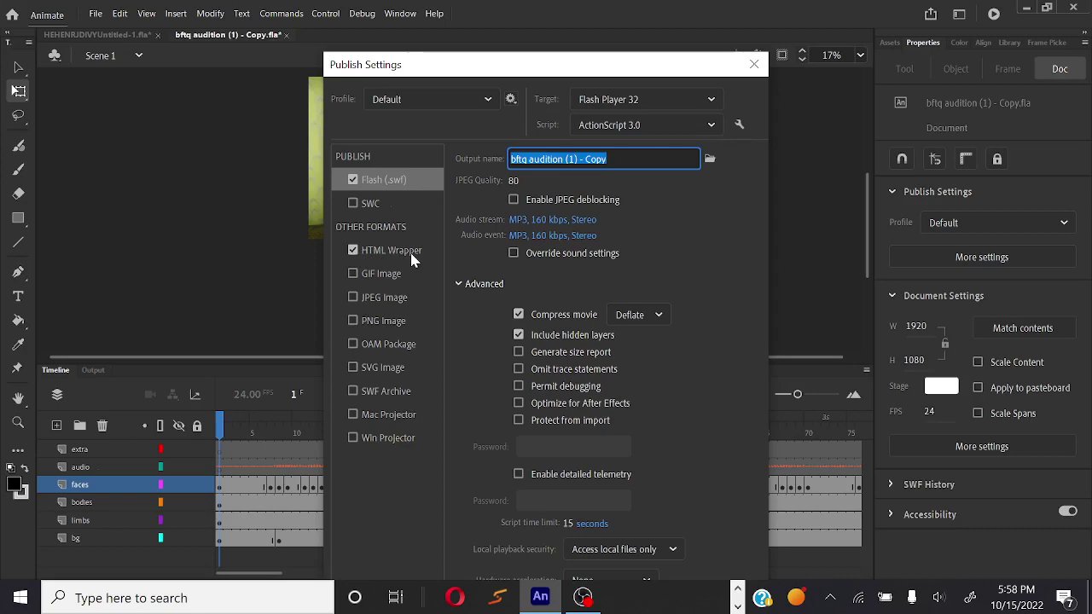
pyautogui.click(353, 250)
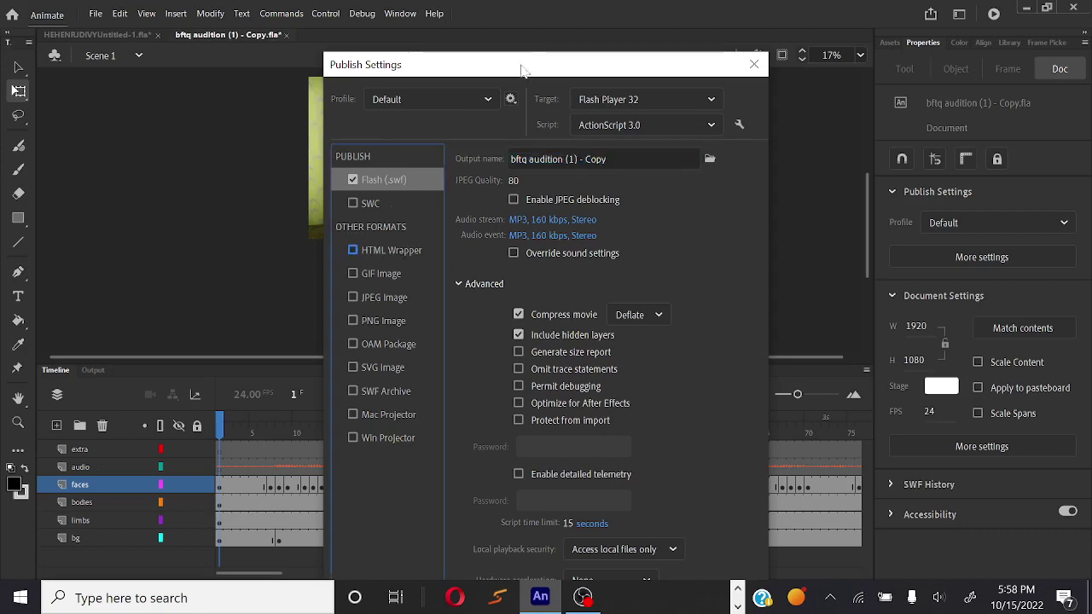
pyautogui.moveTo(550, 65); pyautogui.dragTo(538, 8)
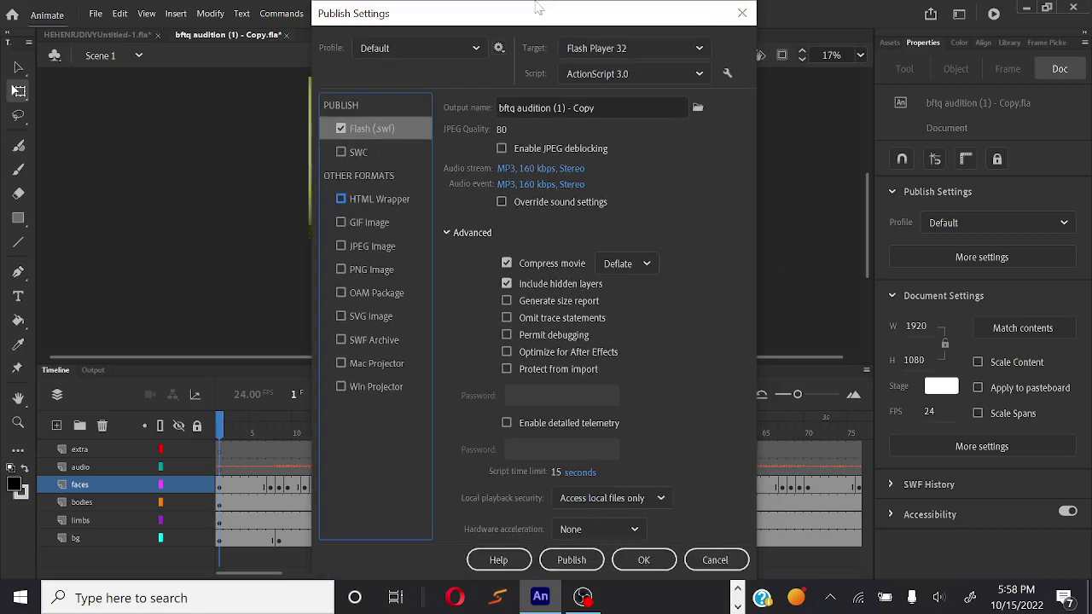
pyautogui.click(644, 560)
pyautogui.click(95, 15)
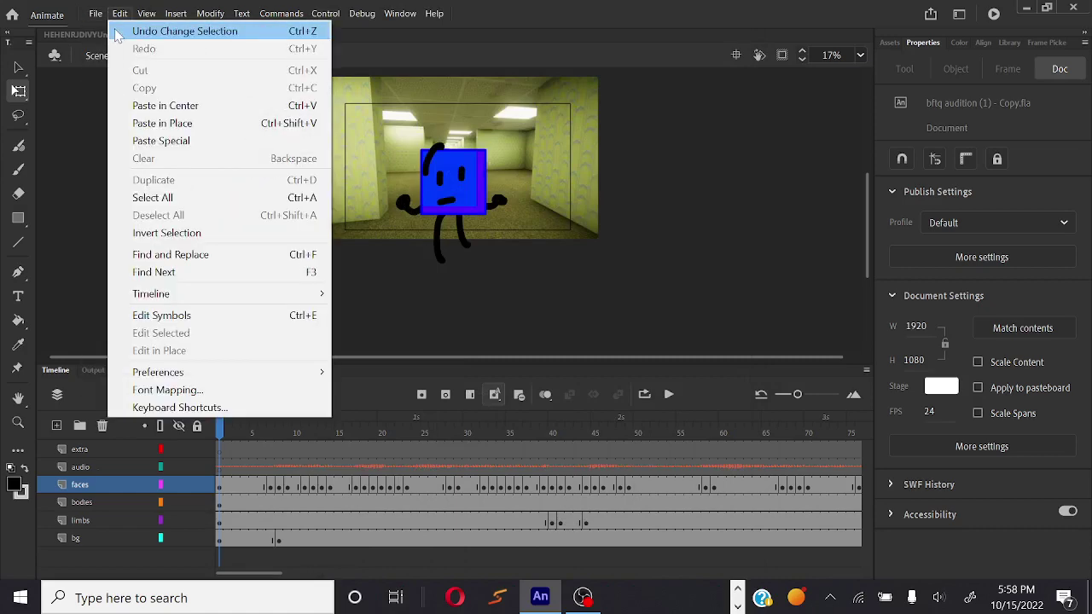
# Export the movie as an SWF Movie named 'sxdtcfuvygbhnj' into Downloads
pyautogui.moveTo(160, 269)
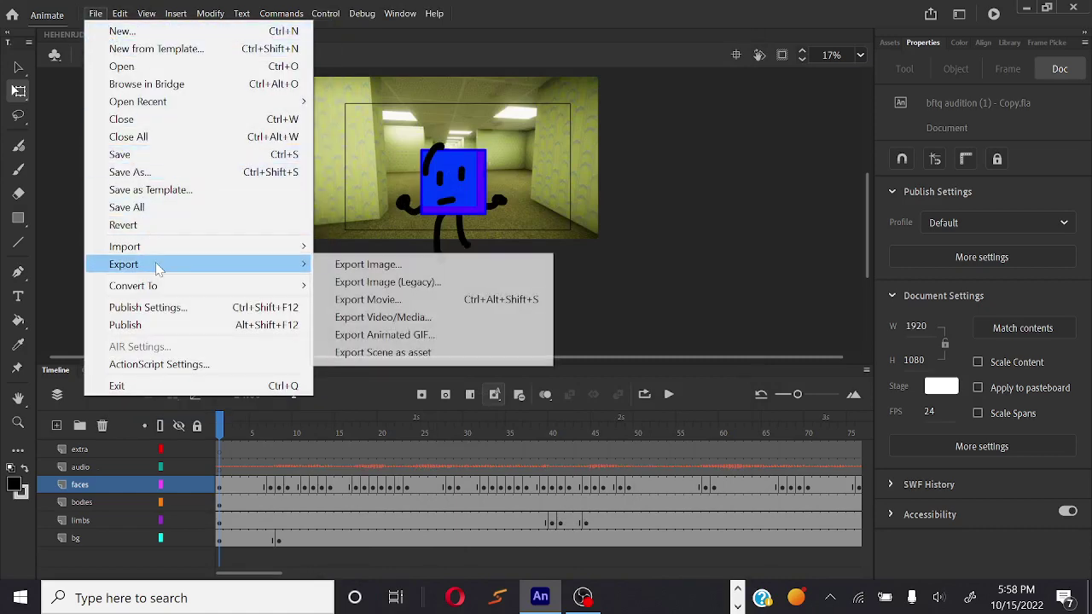
pyautogui.click(403, 301)
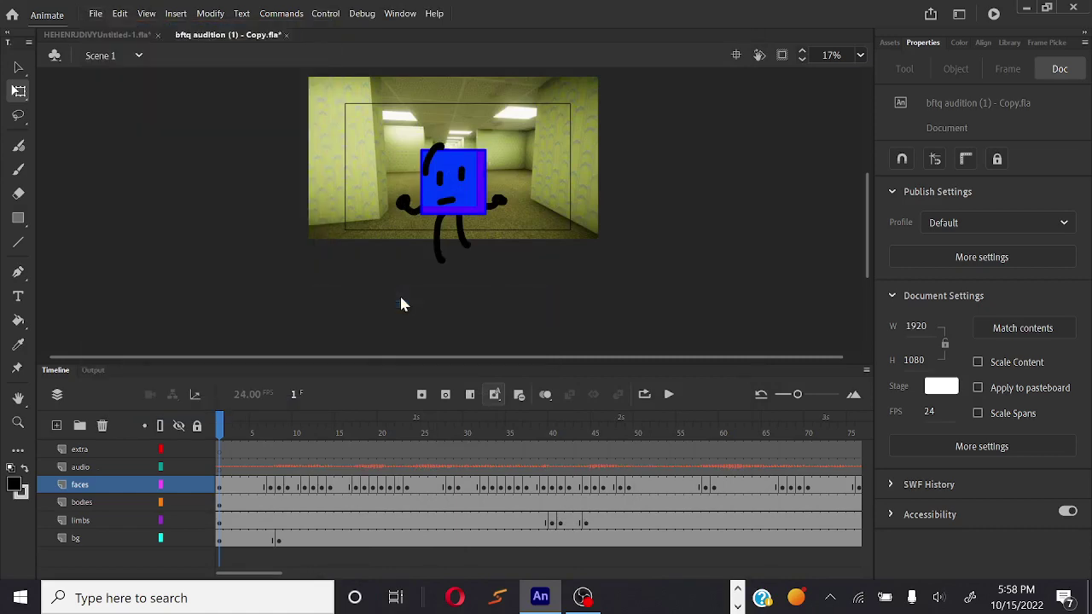
pyautogui.click(270, 505)
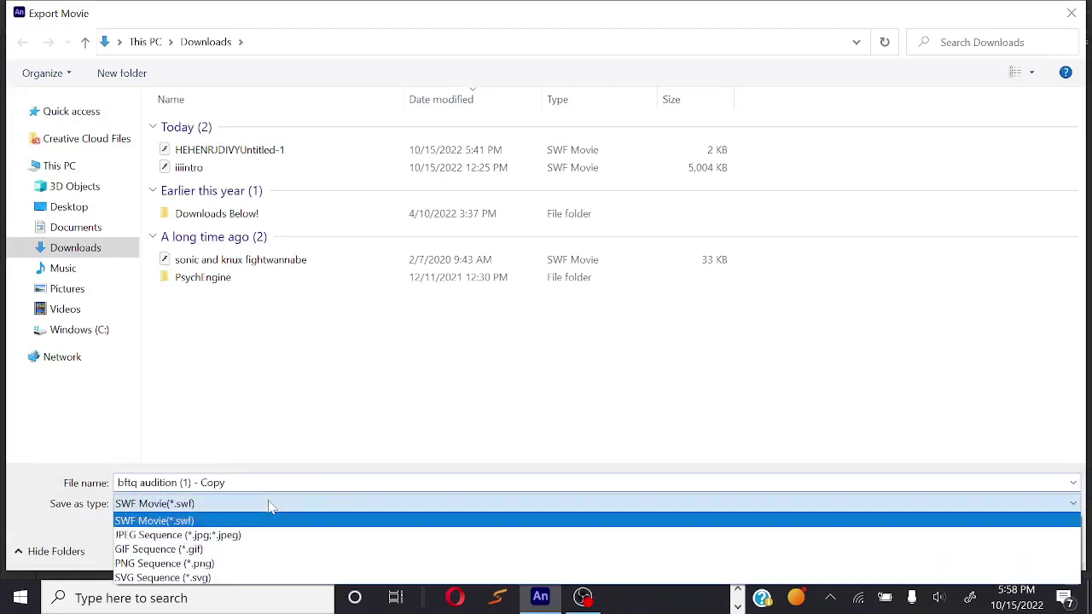
pyautogui.click(147, 521)
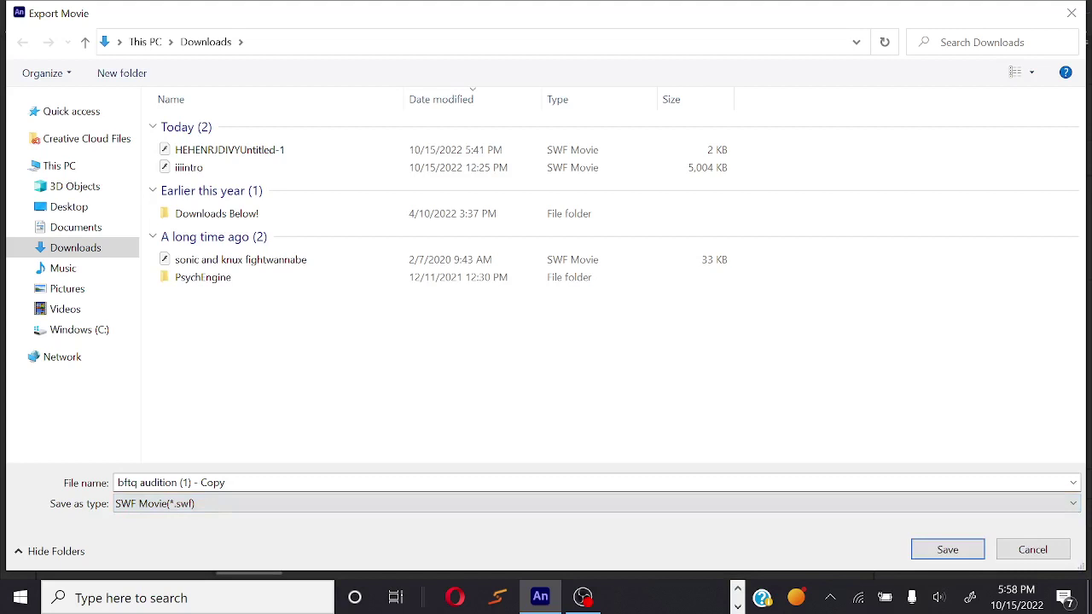
pyautogui.hotkey('shift', 'Tab')
pyautogui.press('BackSpace')
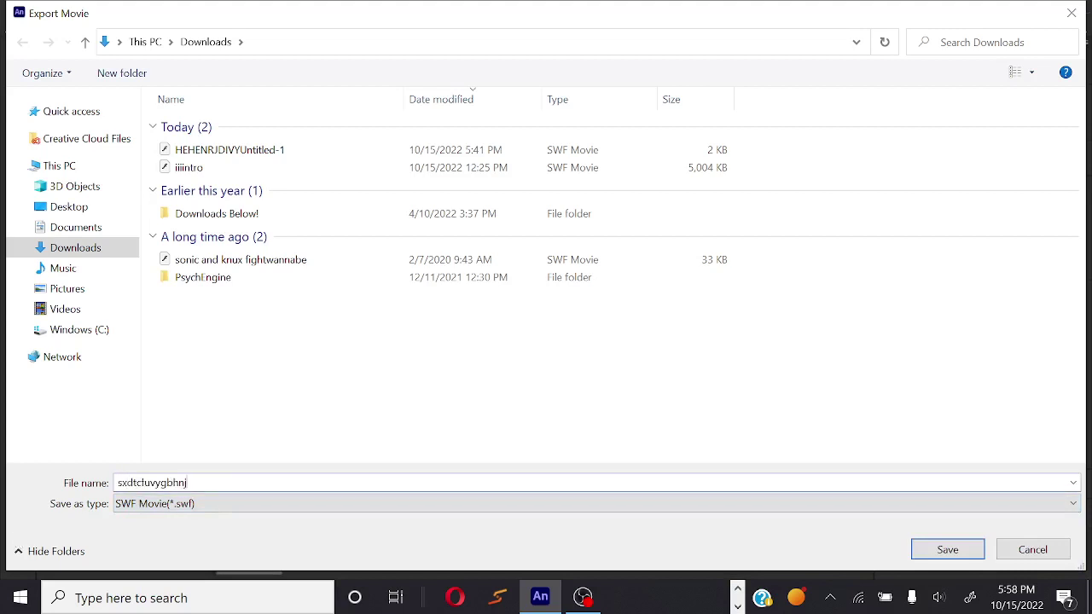
pyautogui.click(956, 550)
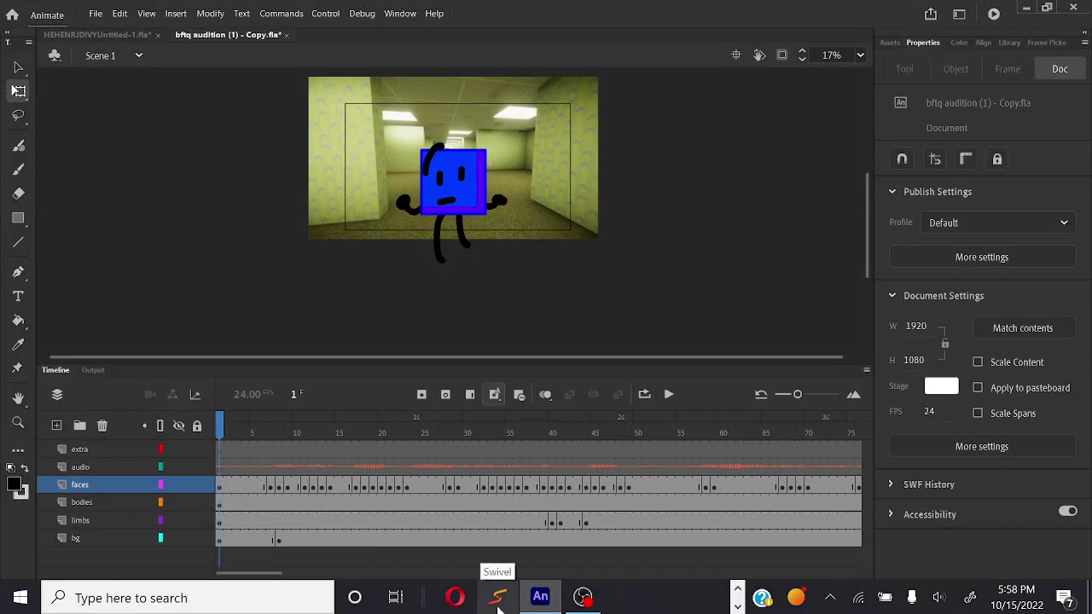
# Launch the Swivel converter from the taskbar
pyautogui.click(499, 602)
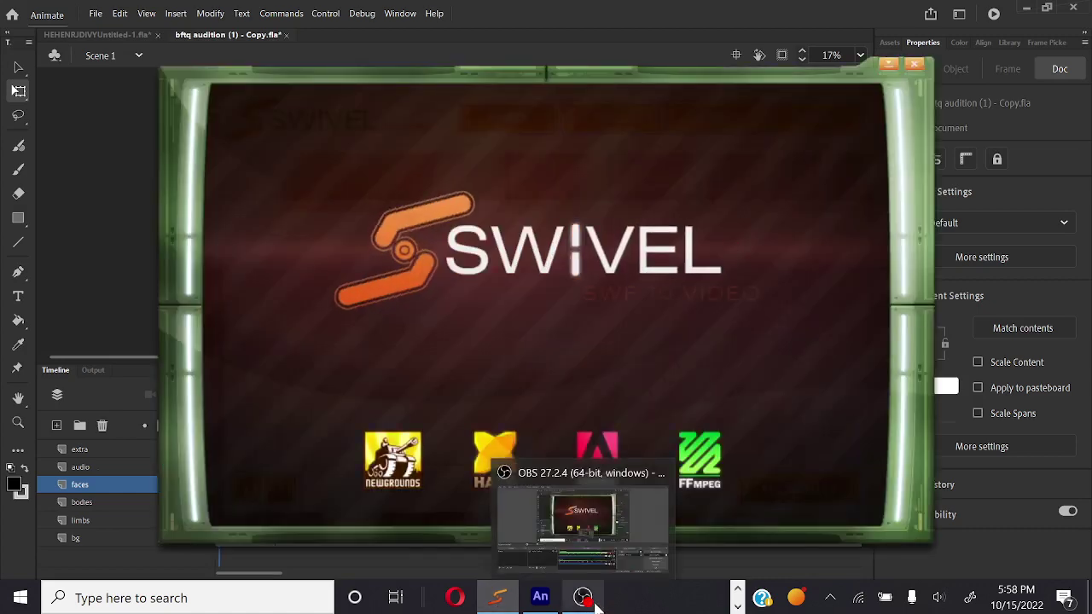
pyautogui.click(595, 604)
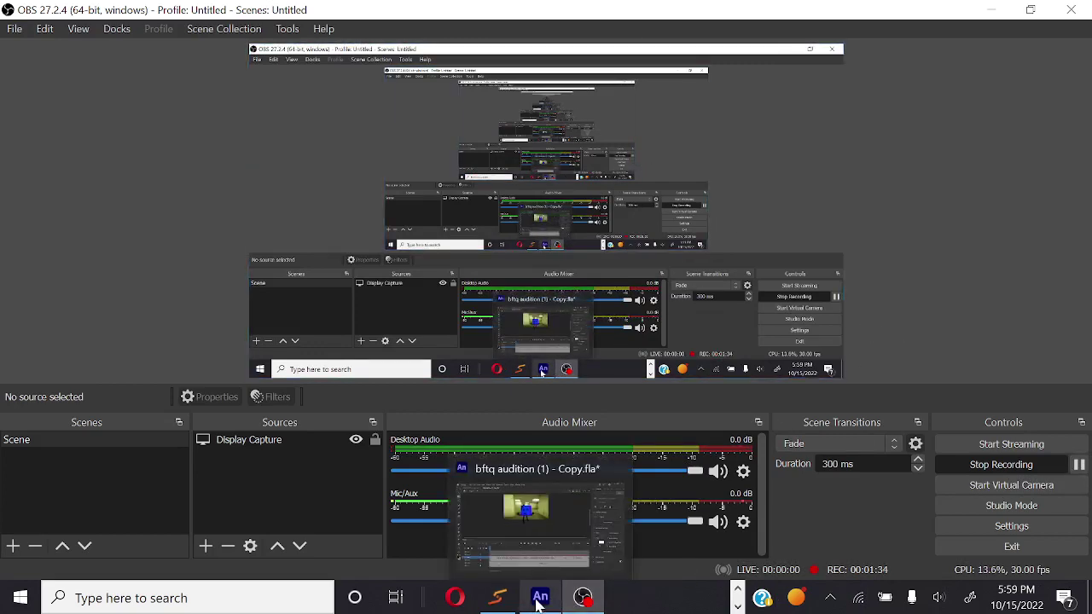
# Add 'sxdtcfuvygbhnj.swf' from Downloads as input and review its Video, Audio and Overlay options
pyautogui.click(497, 597)
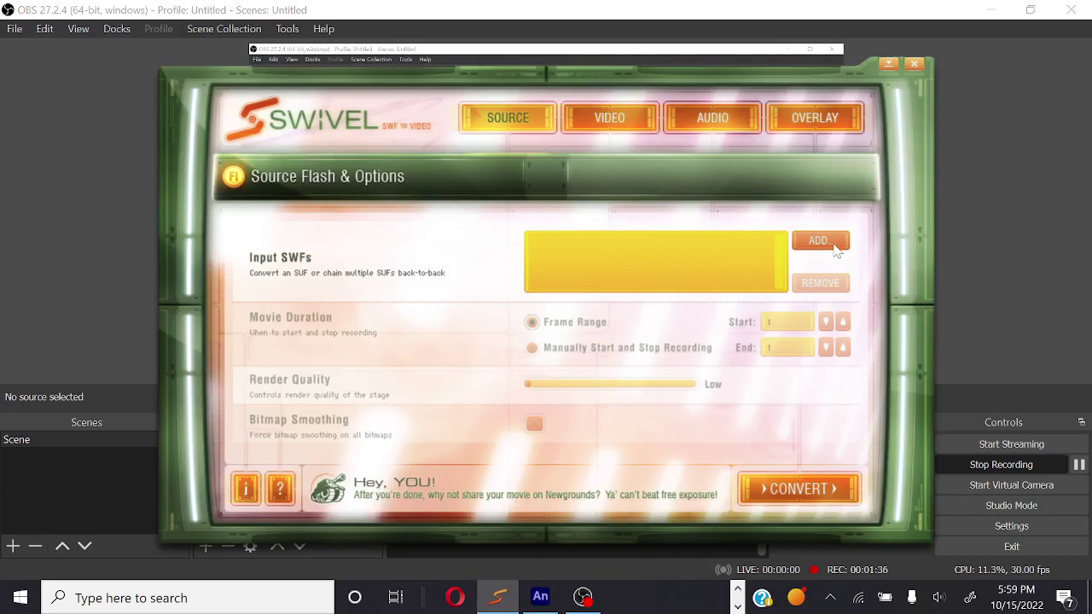
pyautogui.click(835, 248)
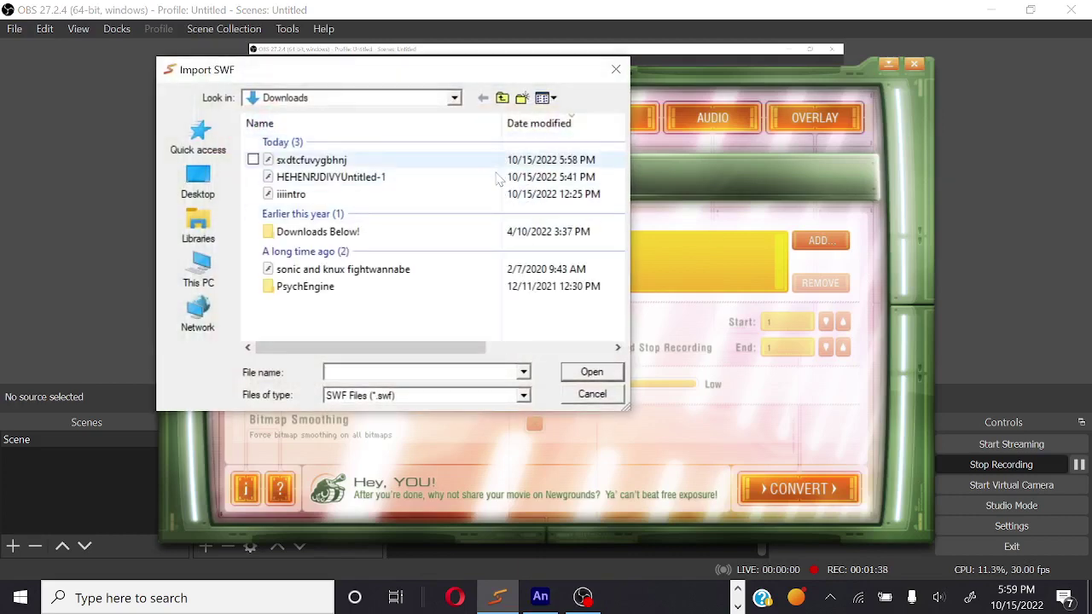
pyautogui.doubleClick(506, 162)
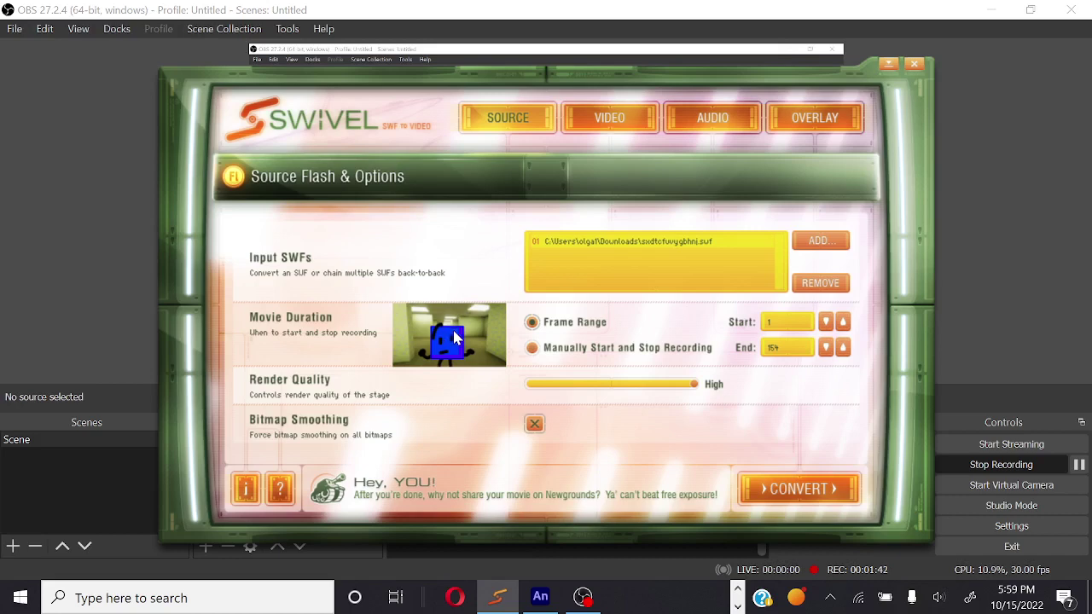
pyautogui.click(609, 117)
pyautogui.click(712, 117)
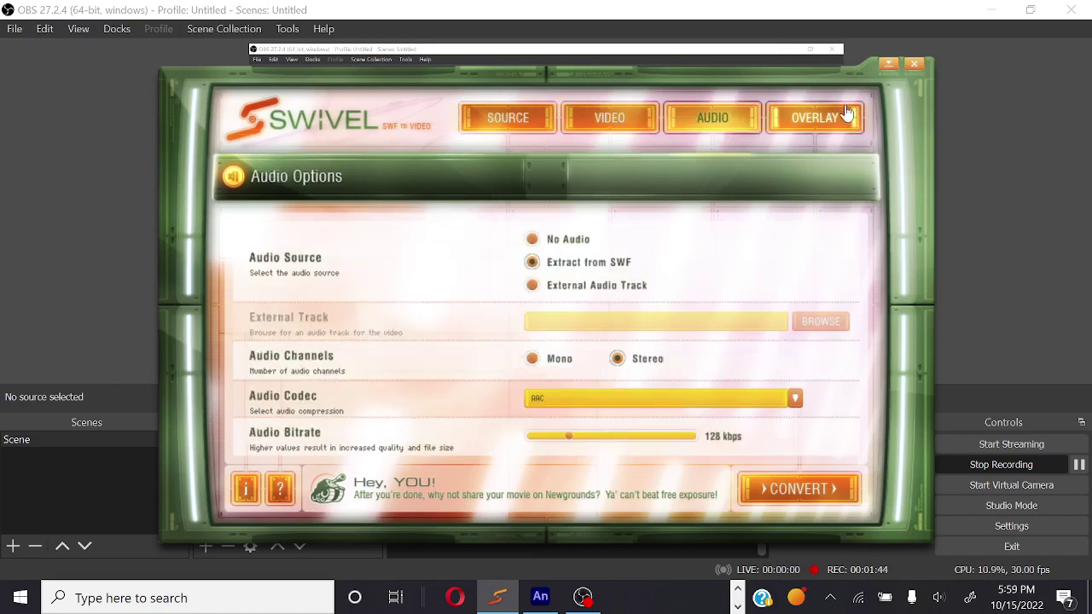
pyautogui.click(815, 118)
pyautogui.click(481, 126)
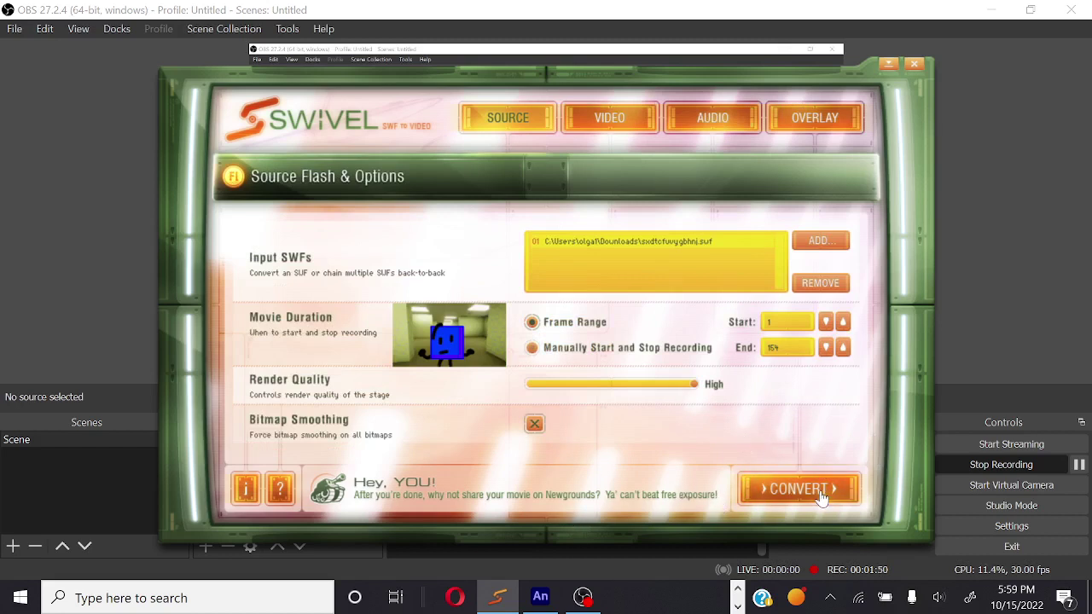
# Convert the SWF into 'sxdtcfuvygbhnj.mp4' and return to the source settings
pyautogui.click(802, 490)
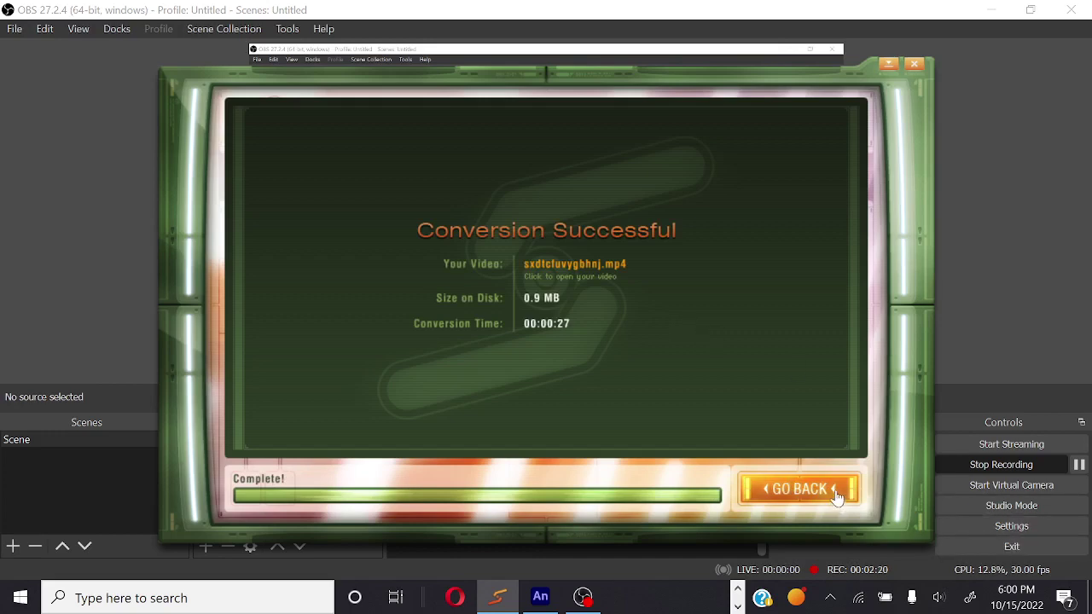
pyautogui.click(836, 498)
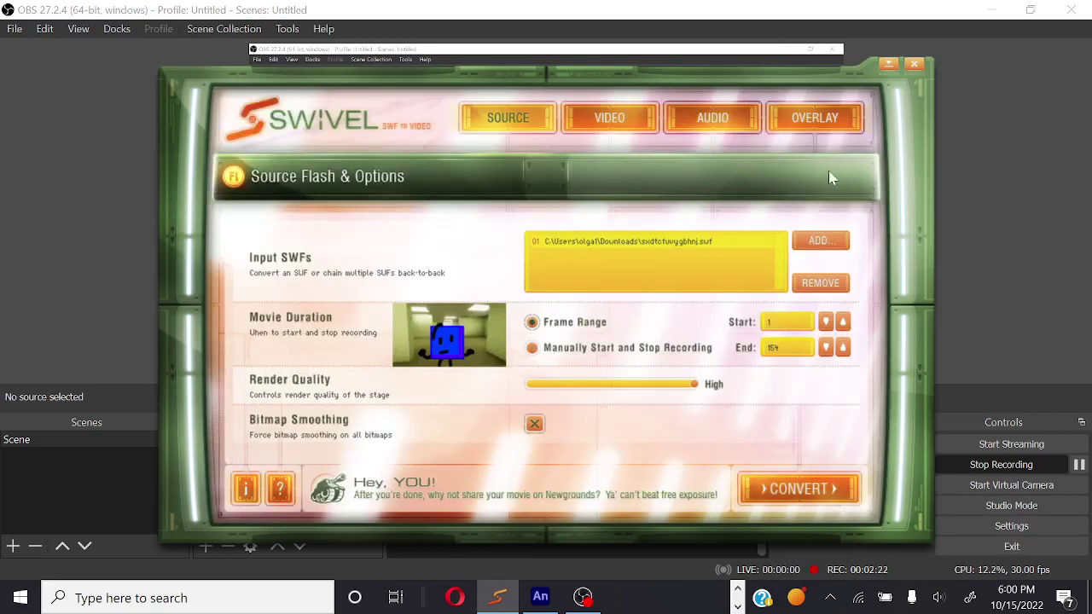
# Close Swivel and play the 'sxdtcfuvygbhnj' video from Downloads
pyautogui.click(914, 63)
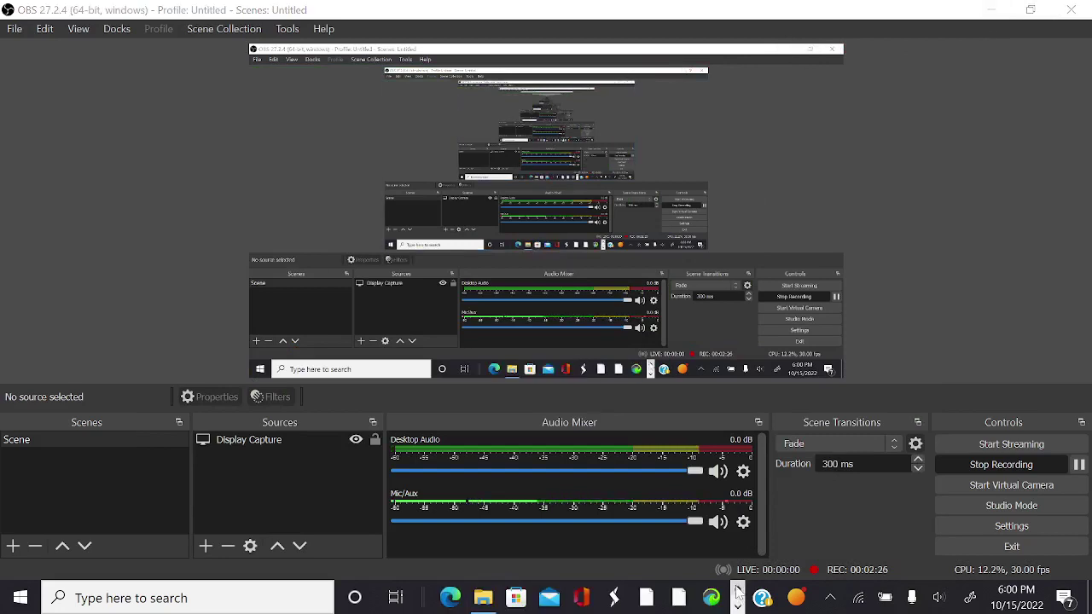
pyautogui.click(497, 602)
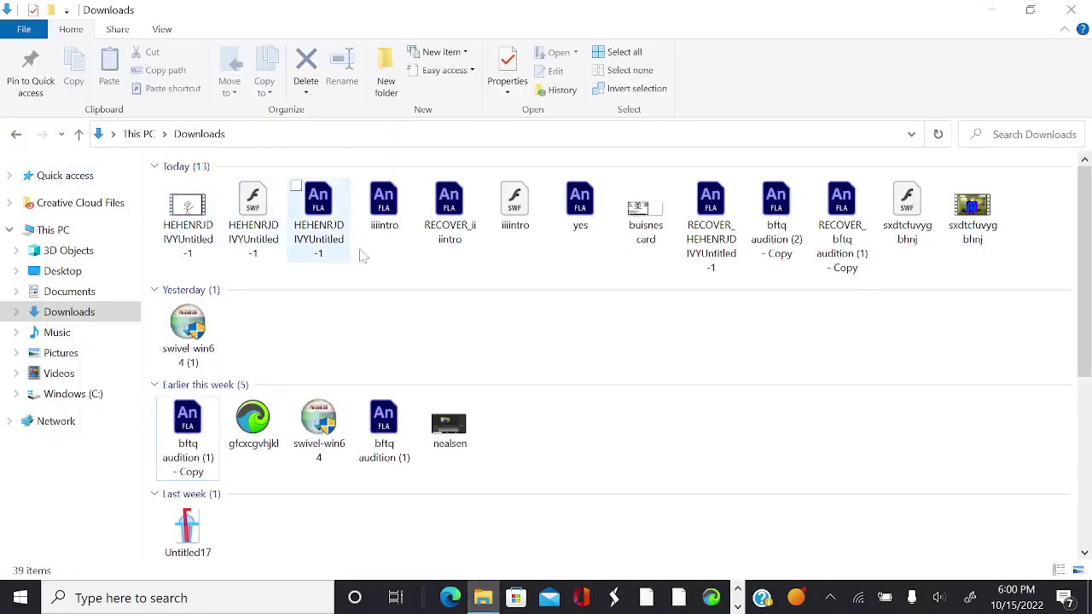
pyautogui.doubleClick(975, 223)
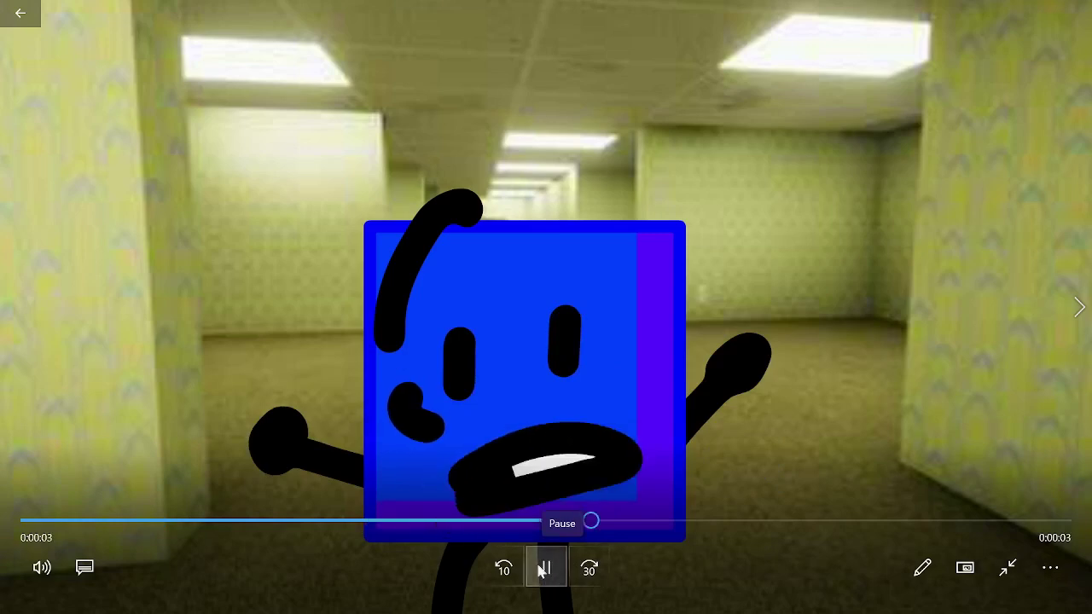
# Pause playback, close Movies & TV, deselect the file and minimize the Downloads window
pyautogui.click(317, 390)
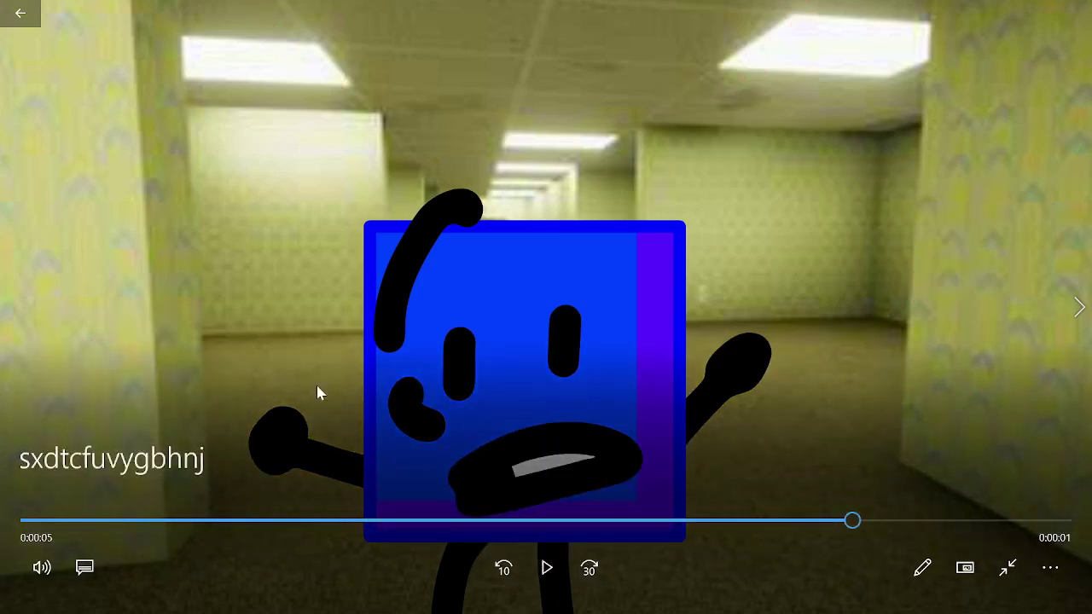
pyautogui.click(20, 9)
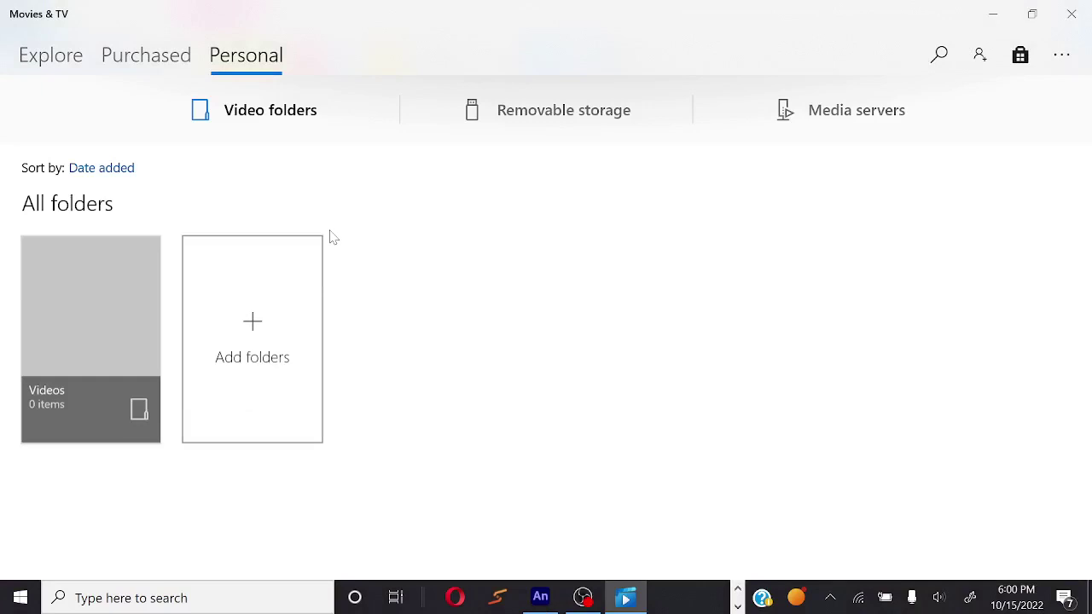
pyautogui.click(1072, 13)
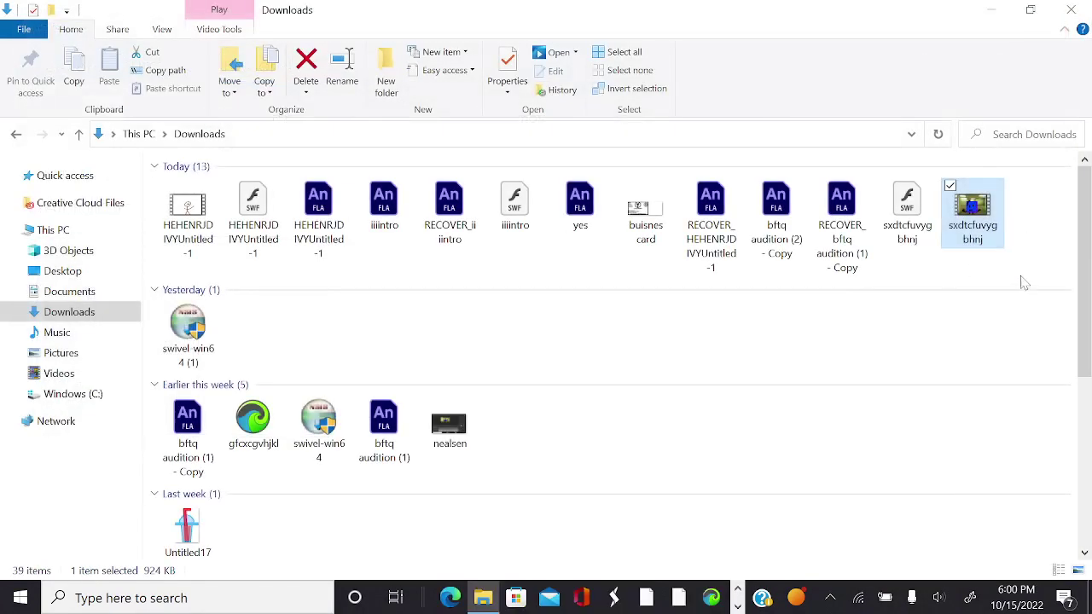
pyautogui.click(1024, 283)
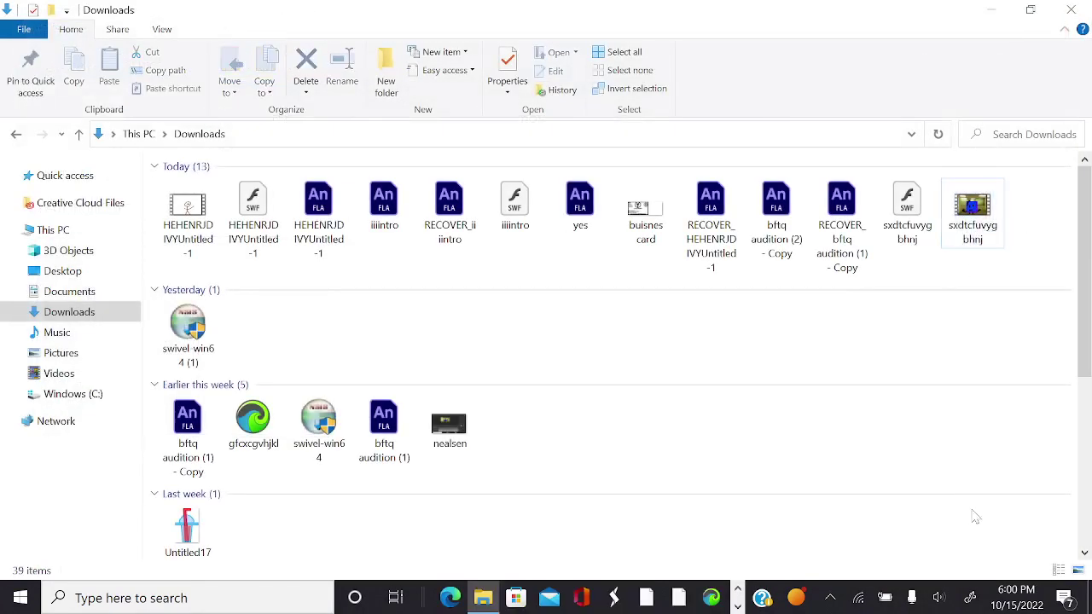
pyautogui.click(988, 11)
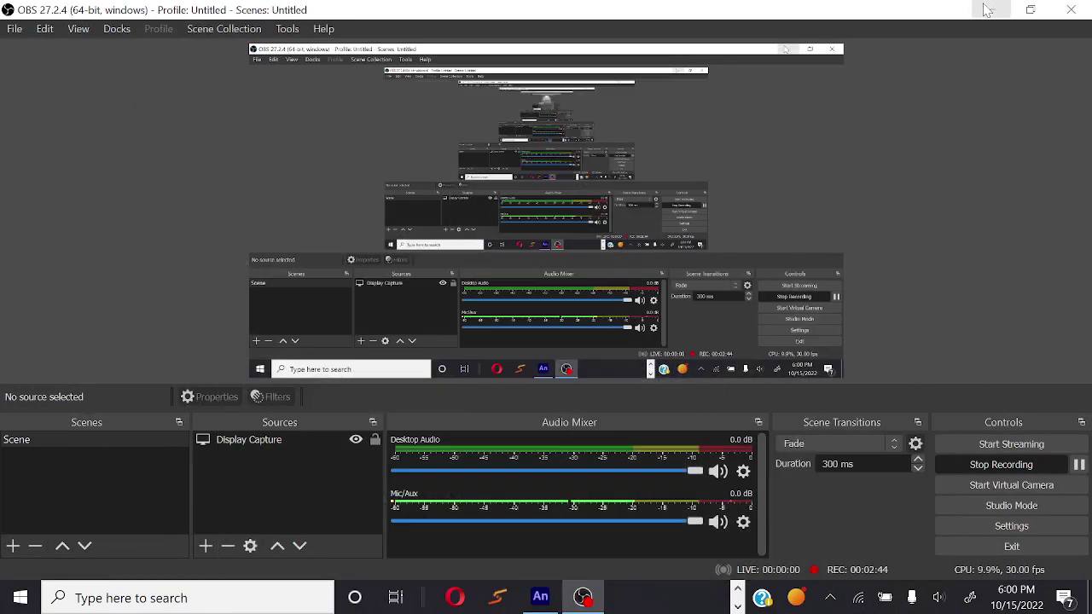
# Open the YouTube home page in the browser via the 'you' address-bar suggestion
pyautogui.click(738, 606)
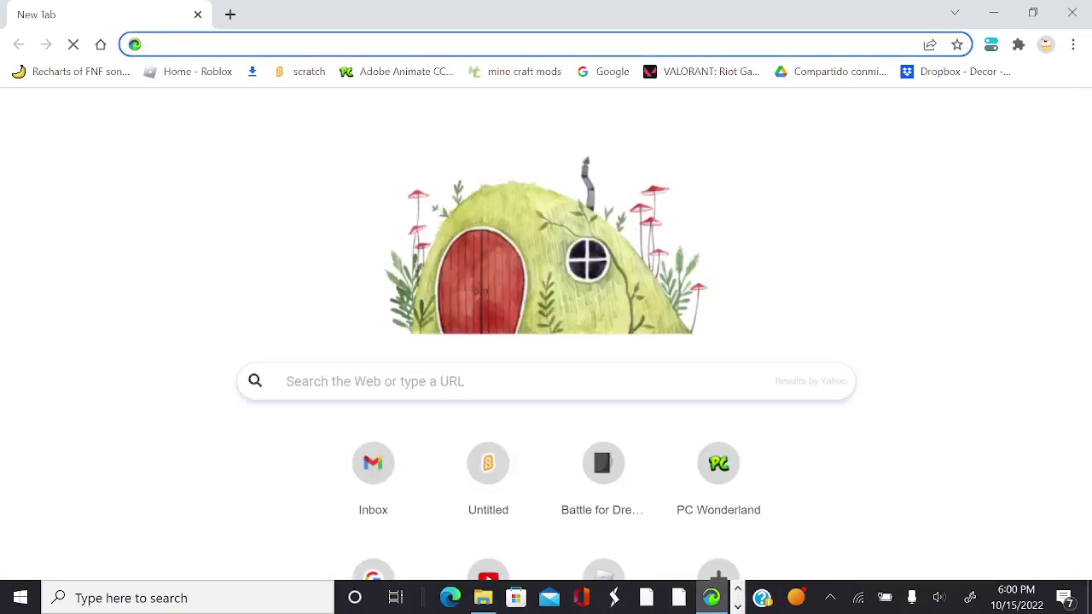
pyautogui.write('you')
pyautogui.click(490, 85)
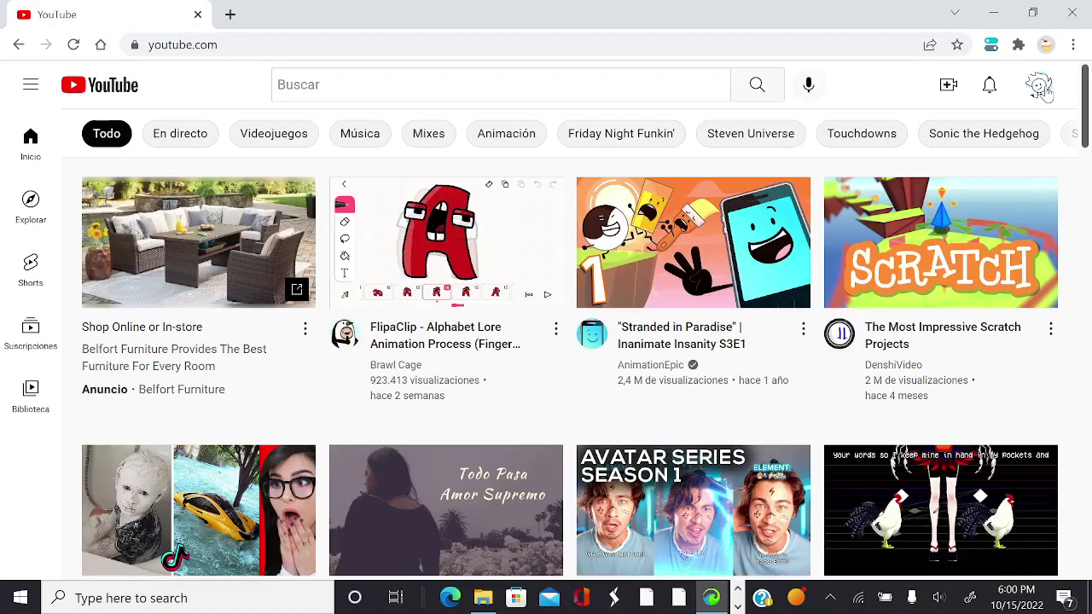
# Go to the channel via the account menu and choose Create > Subir vídeo
pyautogui.click(1043, 90)
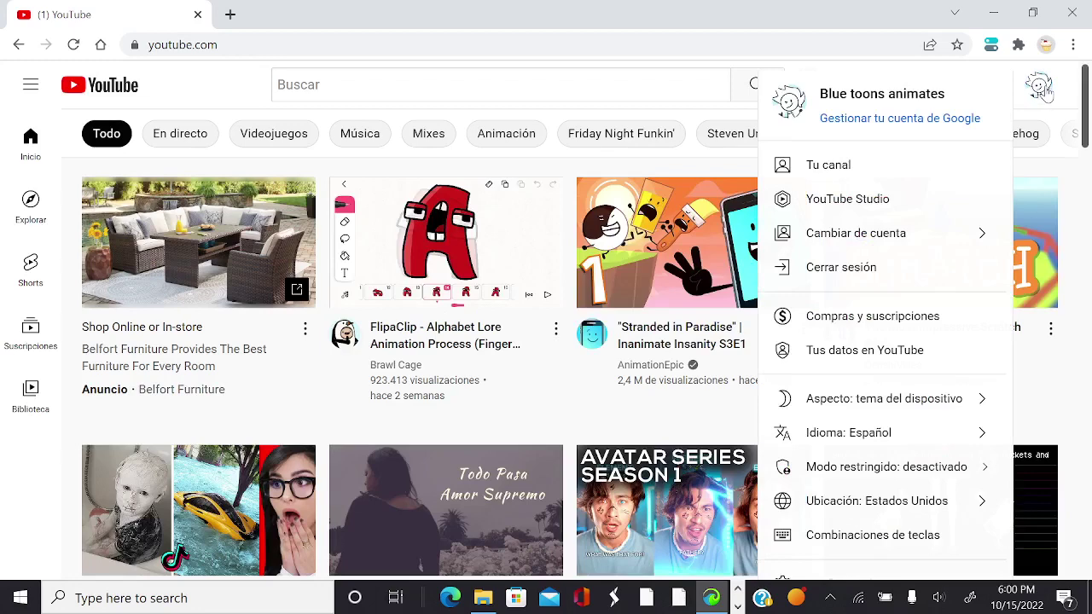
pyautogui.click(832, 164)
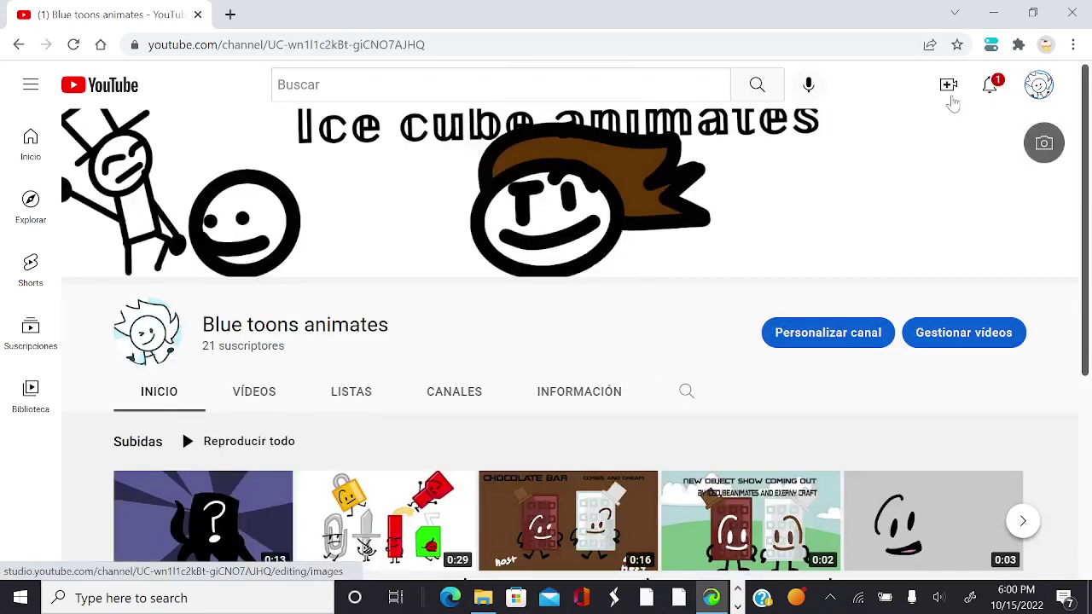
pyautogui.click(948, 87)
pyautogui.click(871, 136)
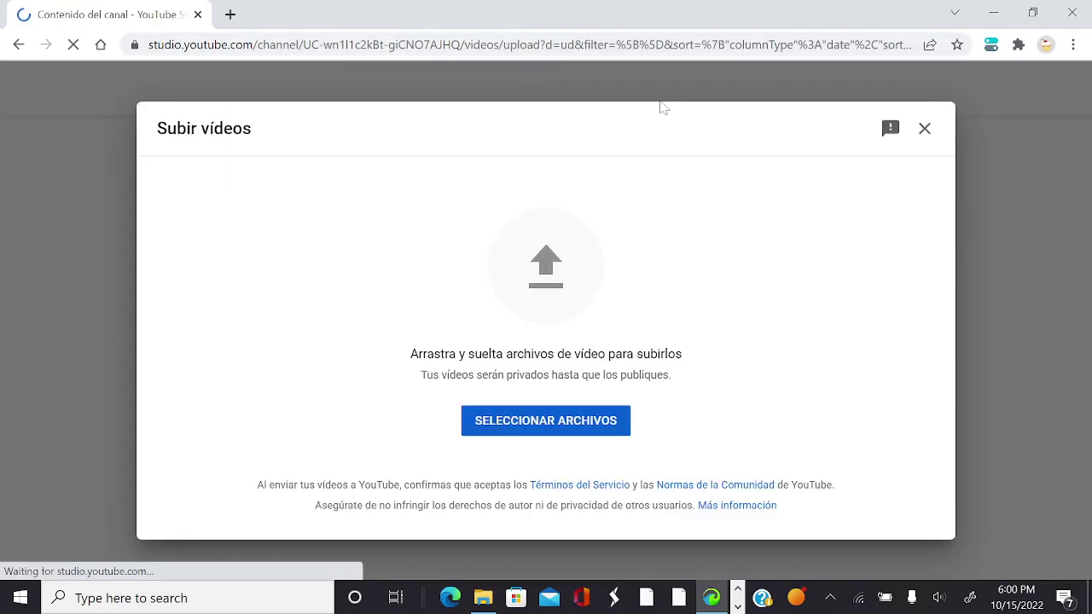
# Select the 'sxdtcfuvygbhnj' MP4 from Downloads to upload it
pyautogui.click(569, 422)
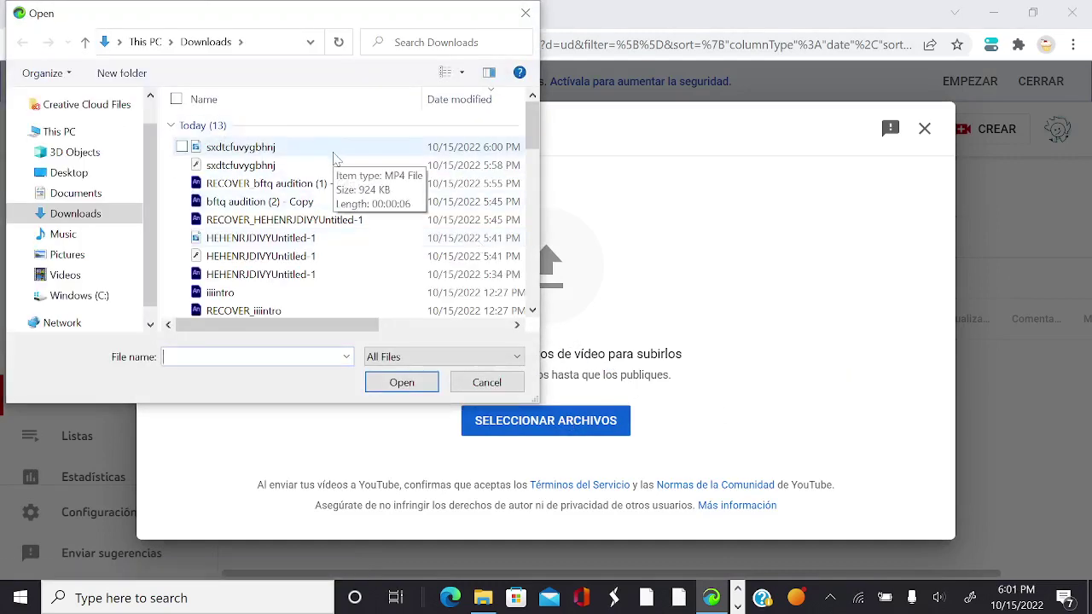
pyautogui.doubleClick(336, 154)
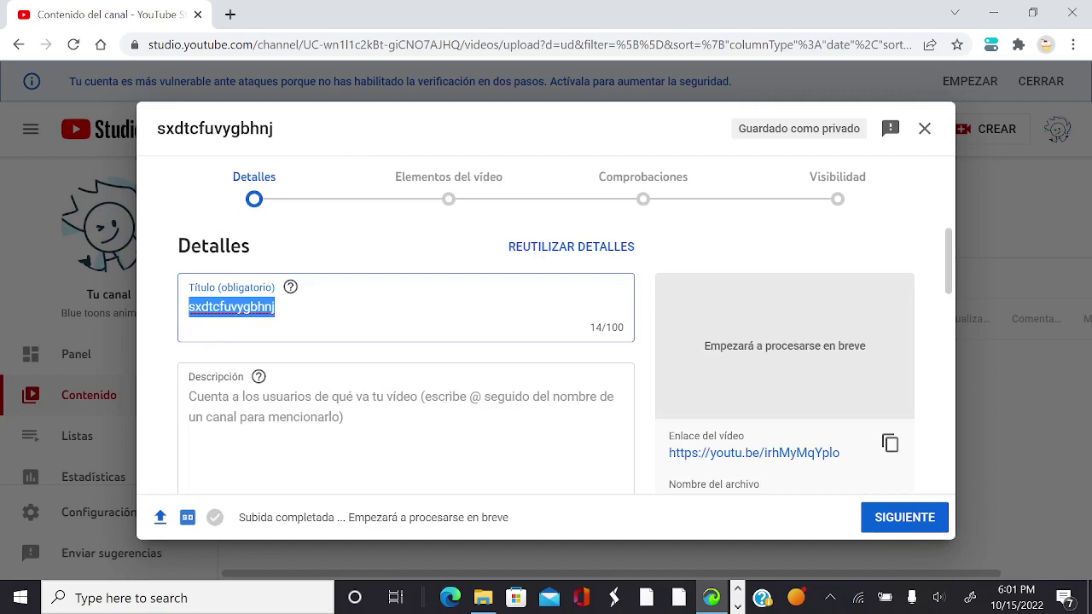
# Replace the default title with 'my bftq audition (pending)'
pyautogui.press('BackSpace')
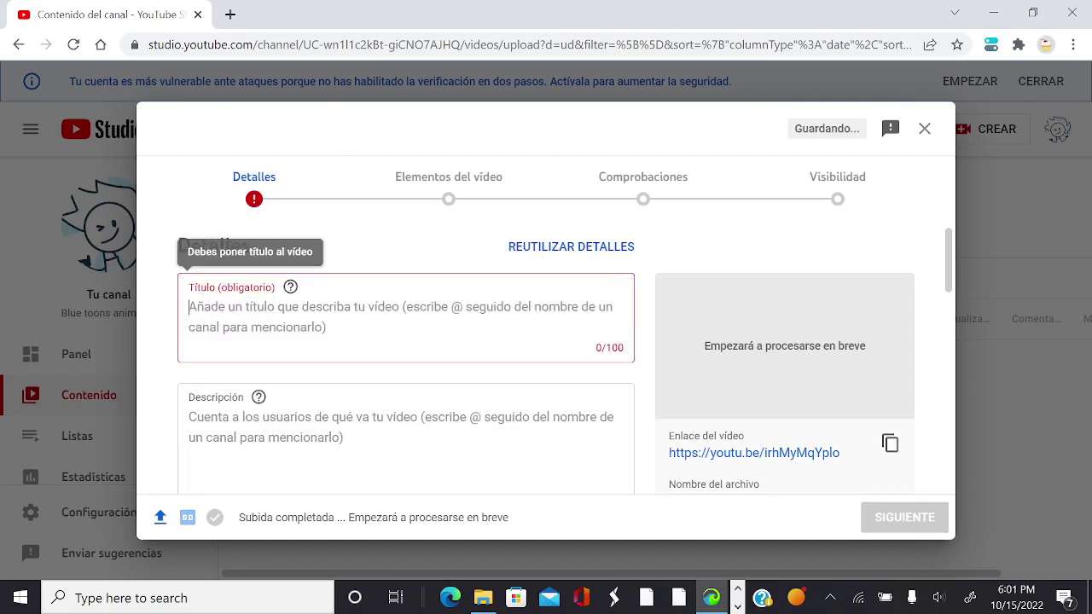
pyautogui.write('my ')
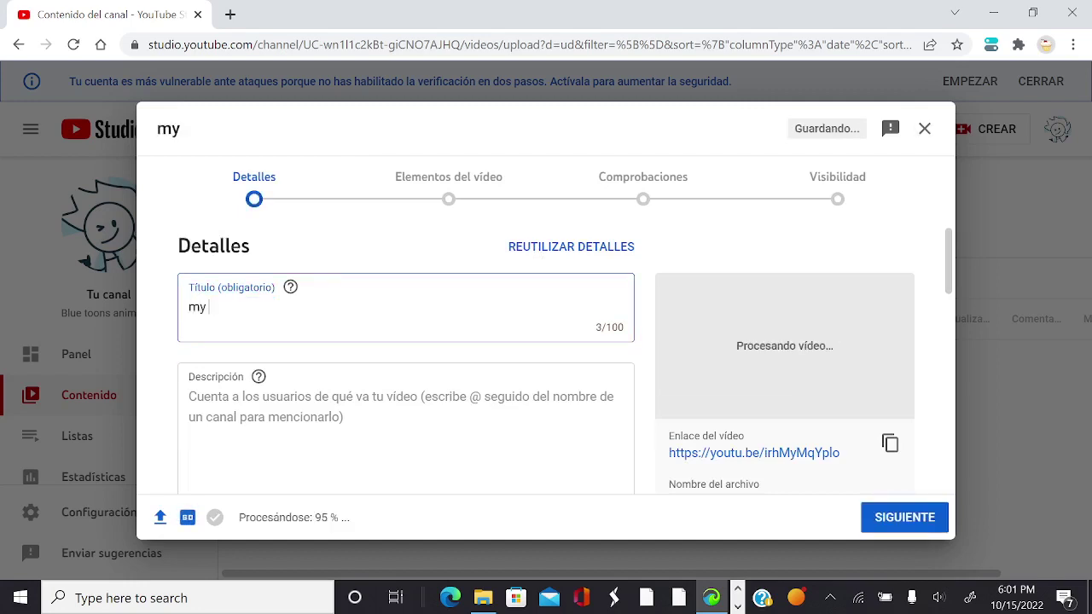
pyautogui.write('bftq')
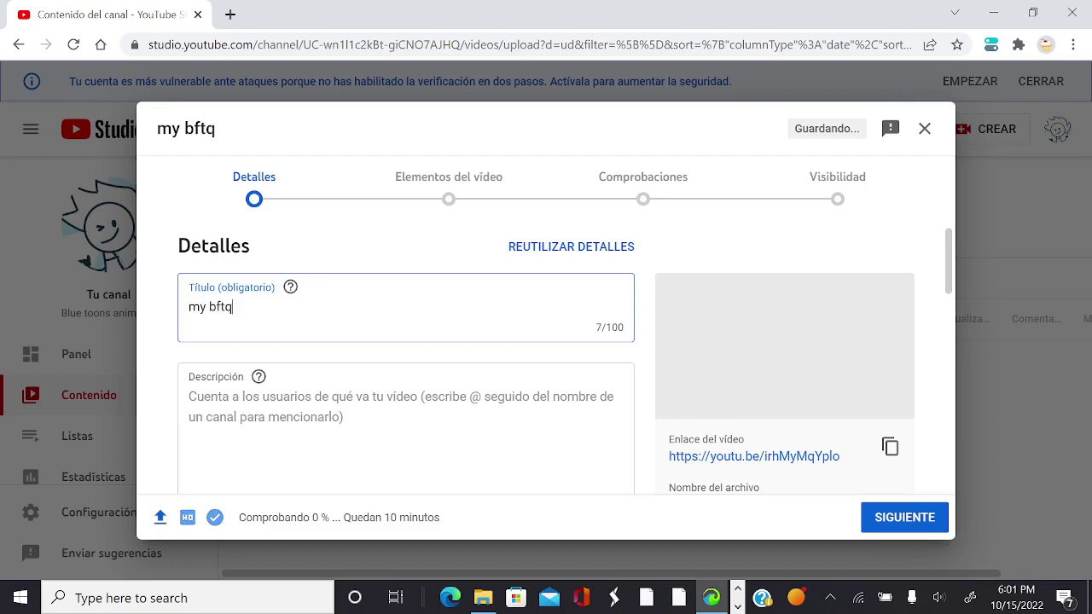
pyautogui.write(' aud')
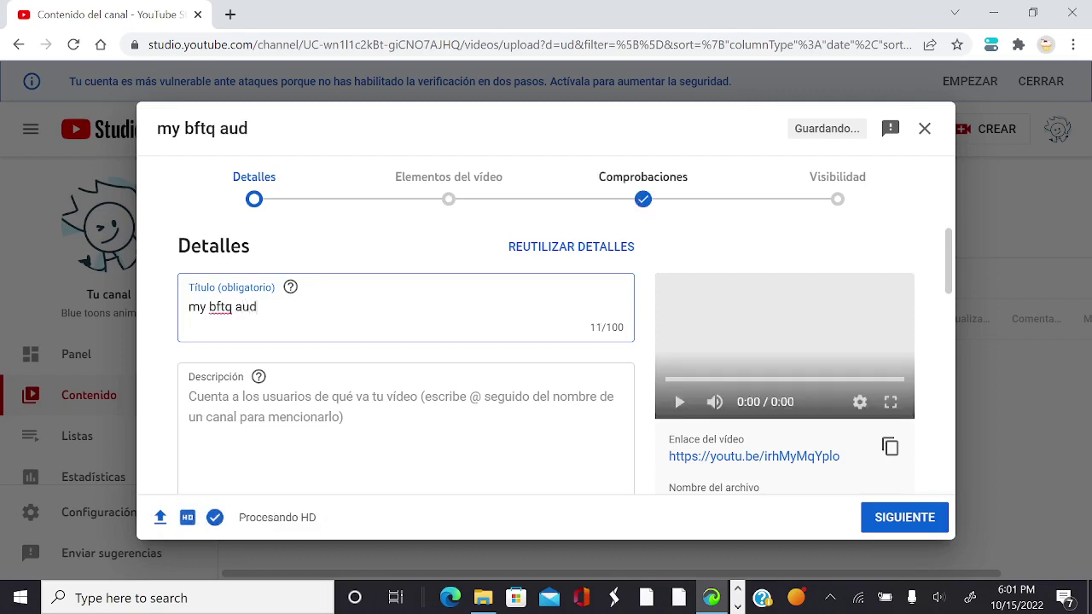
pyautogui.write('ition')
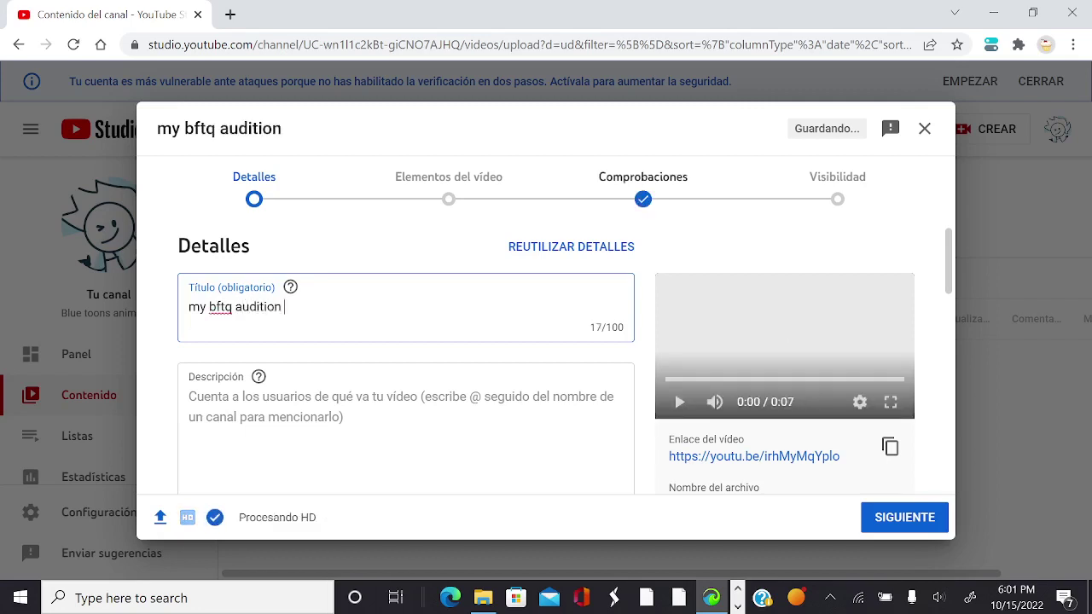
pyautogui.scroll(-2, 419, 324)
pyautogui.scroll(1, 425, 373)
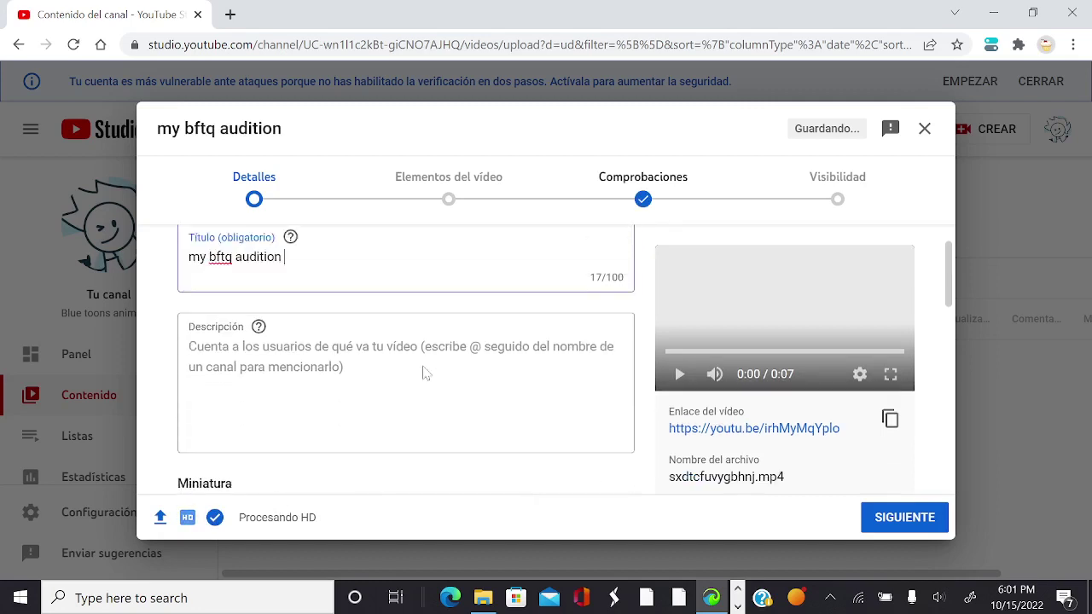
pyautogui.scroll(1, 425, 373)
pyautogui.write('(')
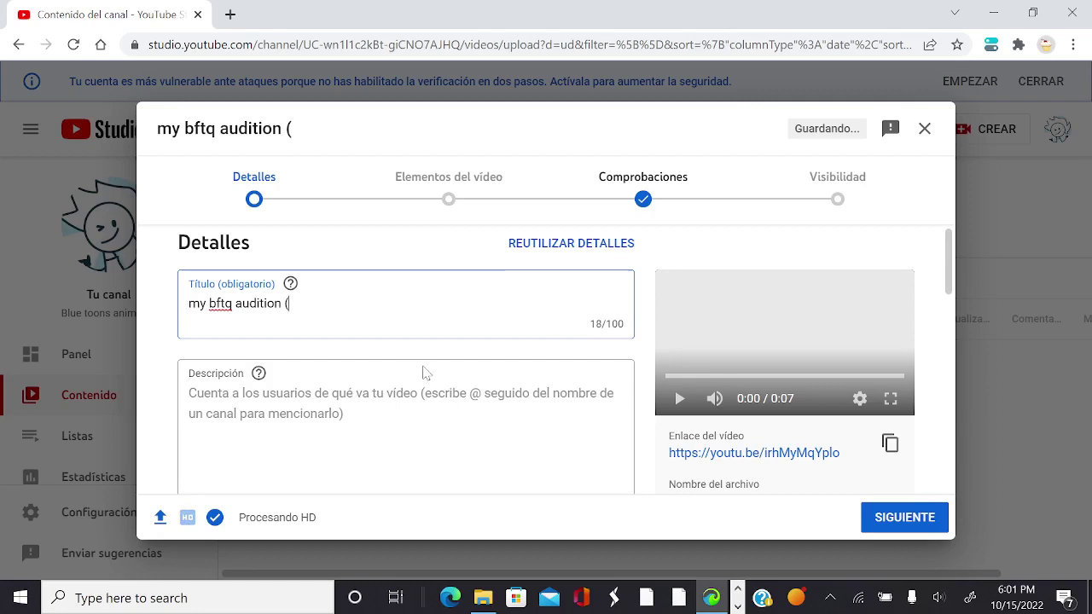
pyautogui.write('pen')
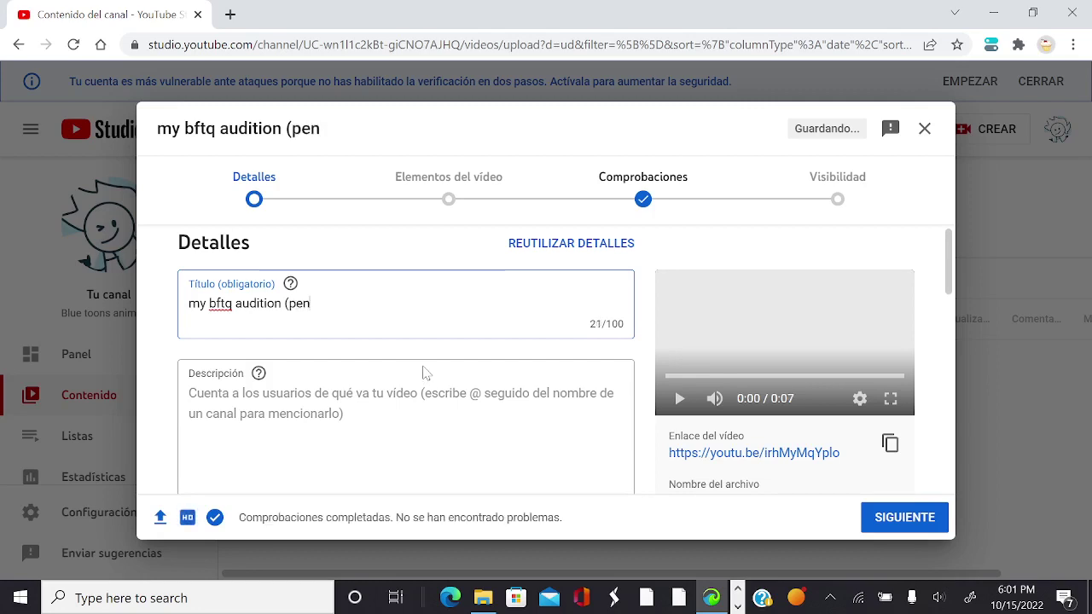
pyautogui.write('ding')
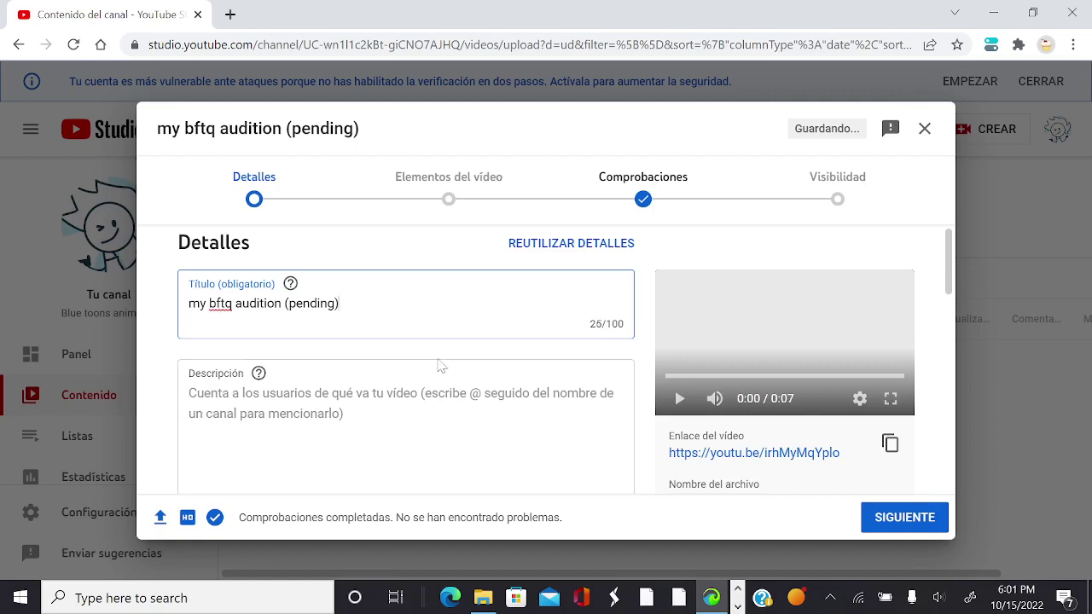
# Enter the description 'reeeeeeeee'
pyautogui.scroll(-1, 443, 342)
pyautogui.click(189, 331)
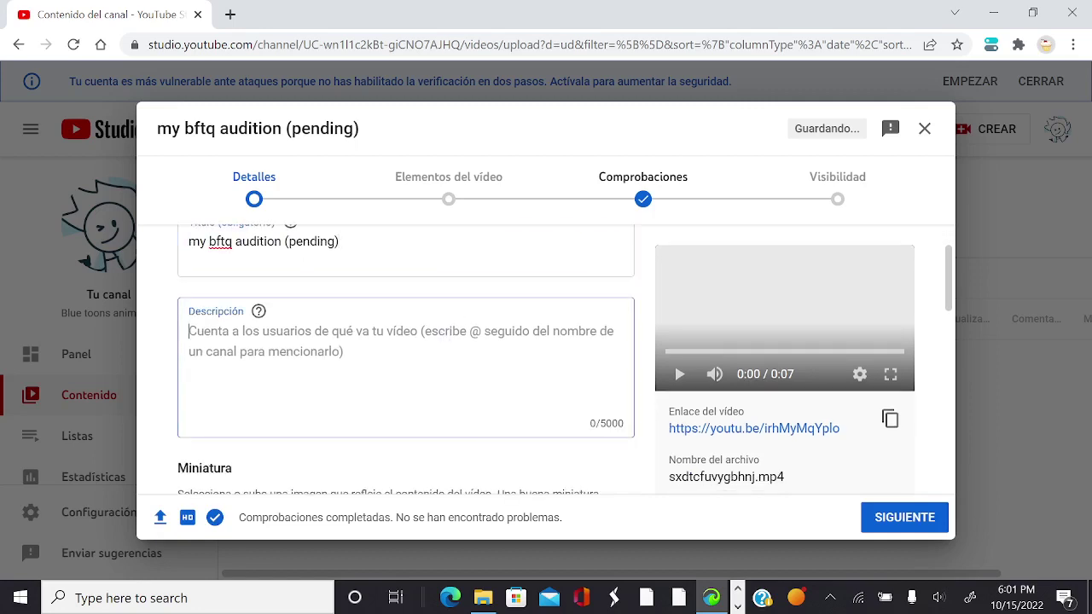
pyautogui.write('reeeeeeeee')
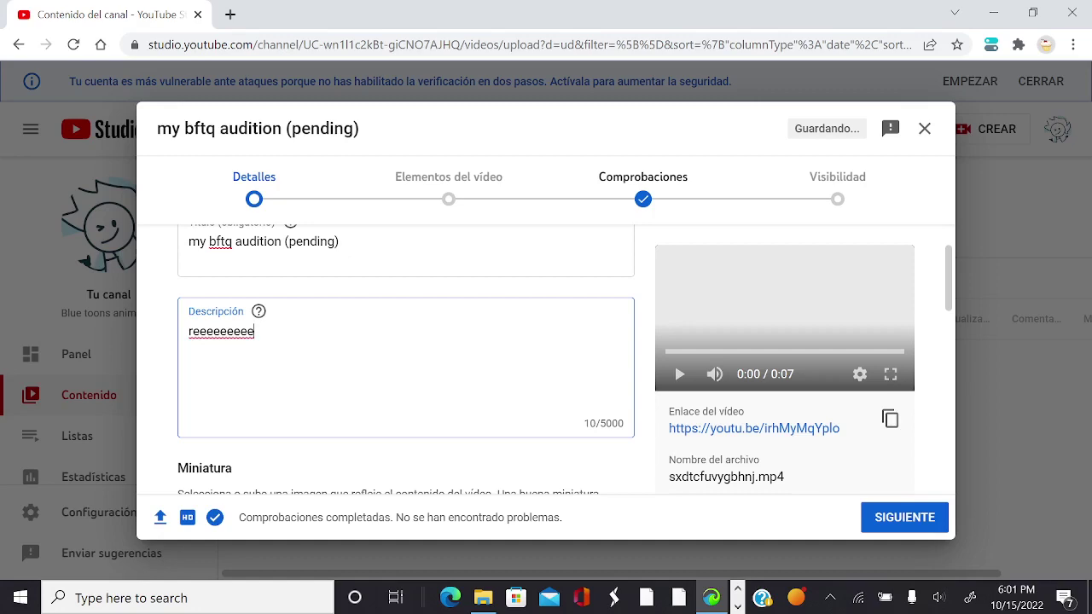
# Under Audiencia, mark the video as 'No, no está creado para niños'
pyautogui.scroll(-6, 461, 359)
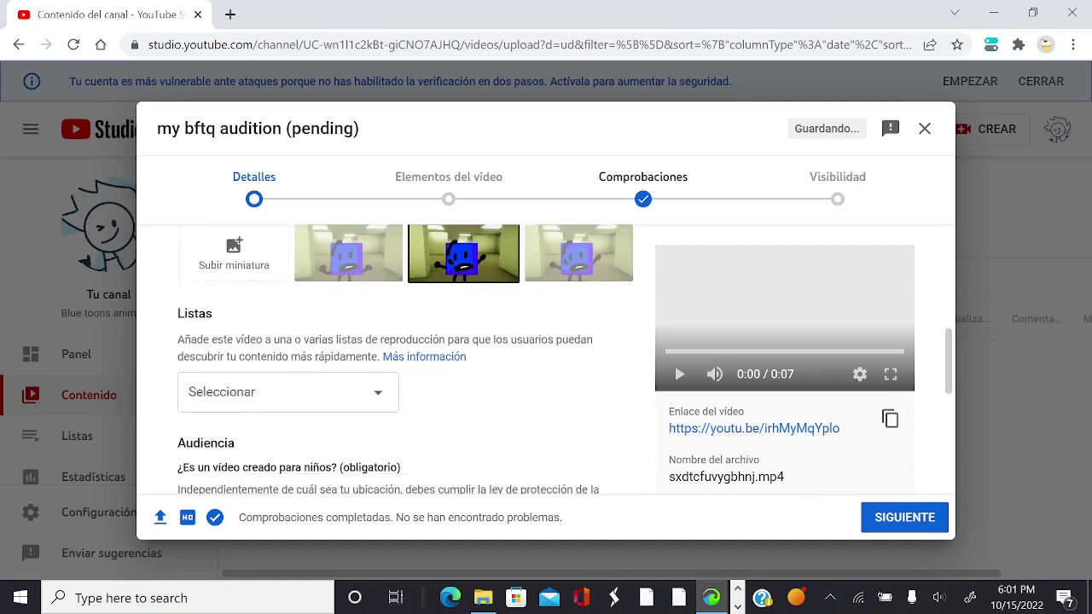
pyautogui.scroll(5, 460, 360)
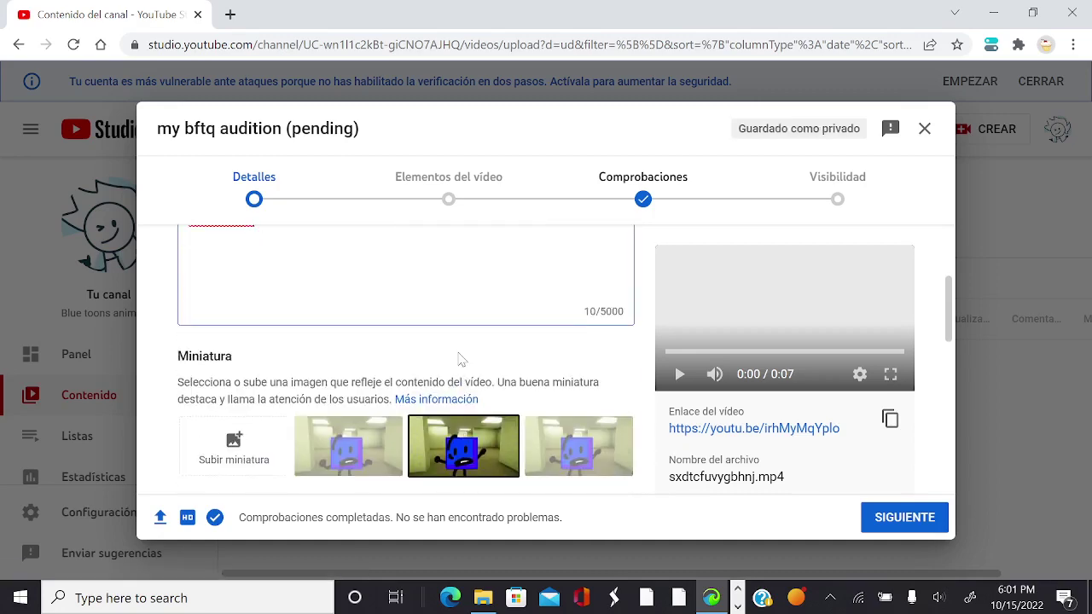
pyautogui.scroll(-5, 461, 360)
pyautogui.scroll(-1, 461, 359)
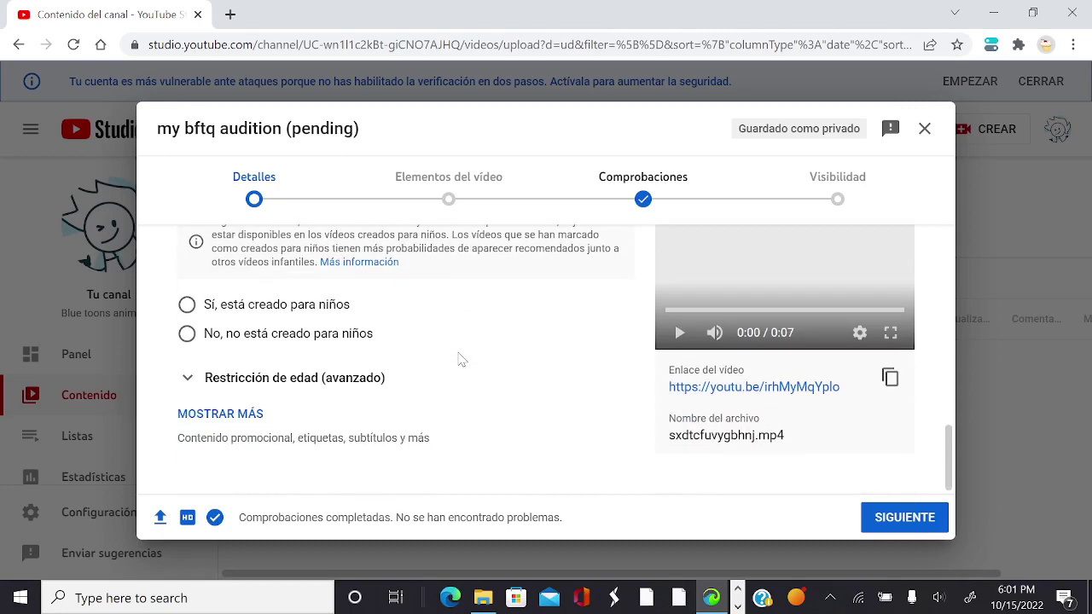
pyautogui.click(353, 333)
# Advance past Elementos del video to Comprobaciones, which reports no copyright issues
pyautogui.scroll(2, 344, 337)
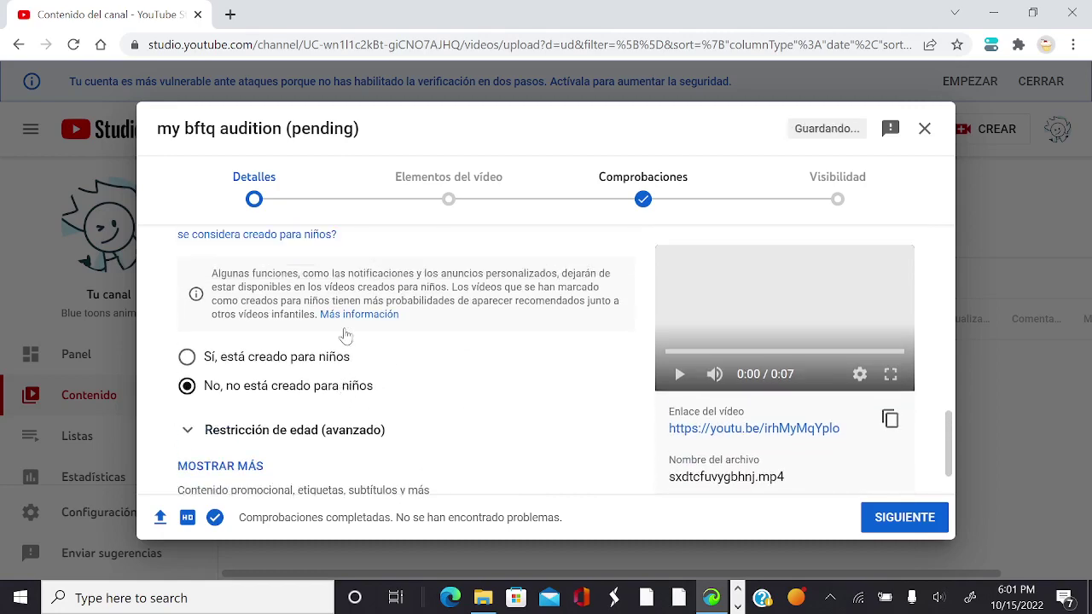
pyautogui.scroll(8, 433, 297)
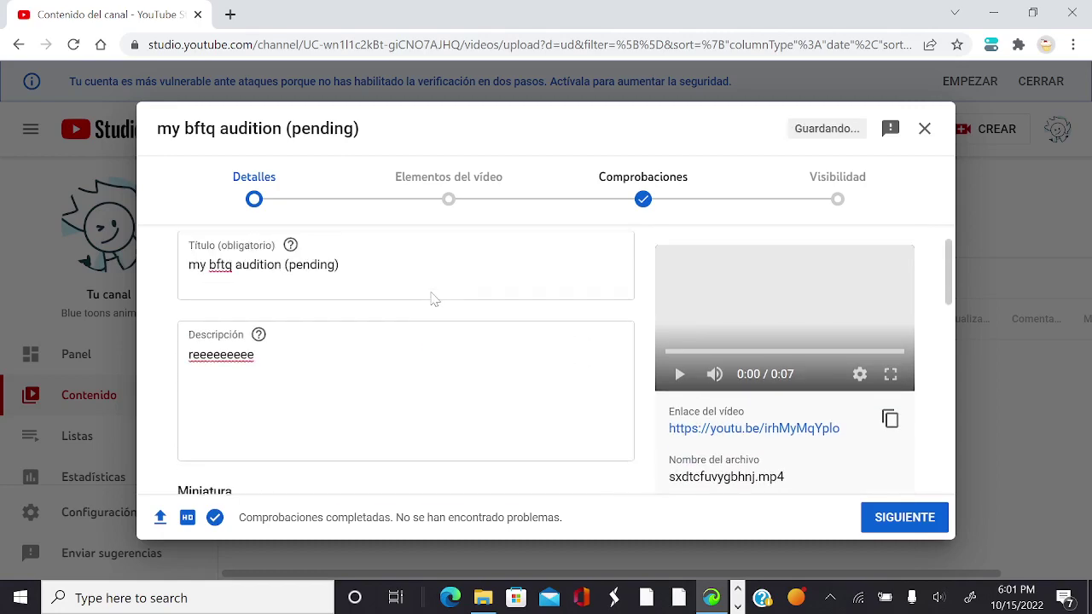
pyautogui.scroll(-10, 478, 298)
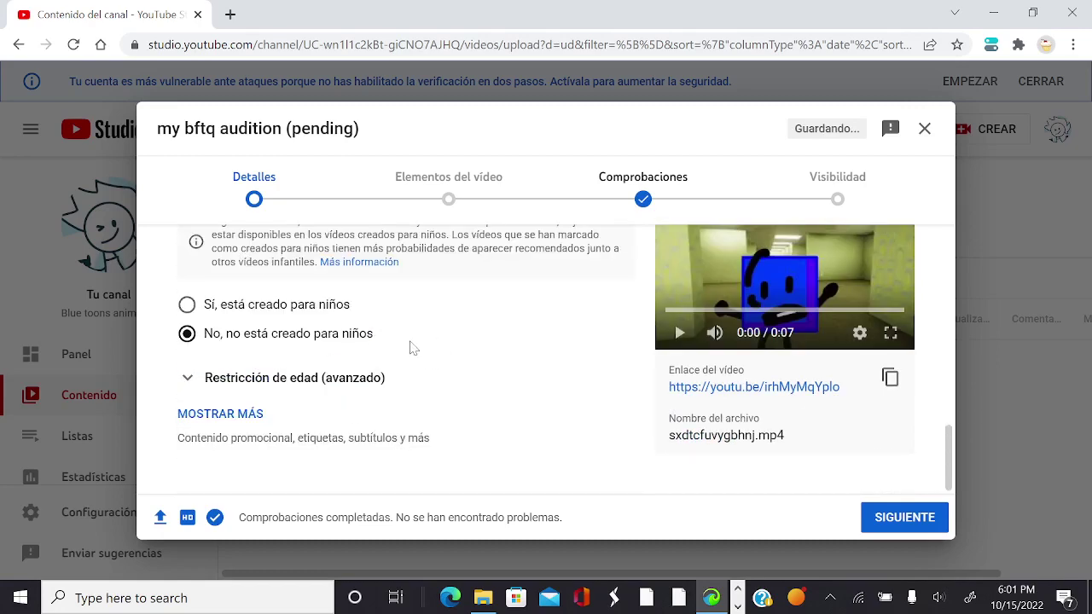
pyautogui.scroll(1, 410, 346)
pyautogui.scroll(-1, 410, 346)
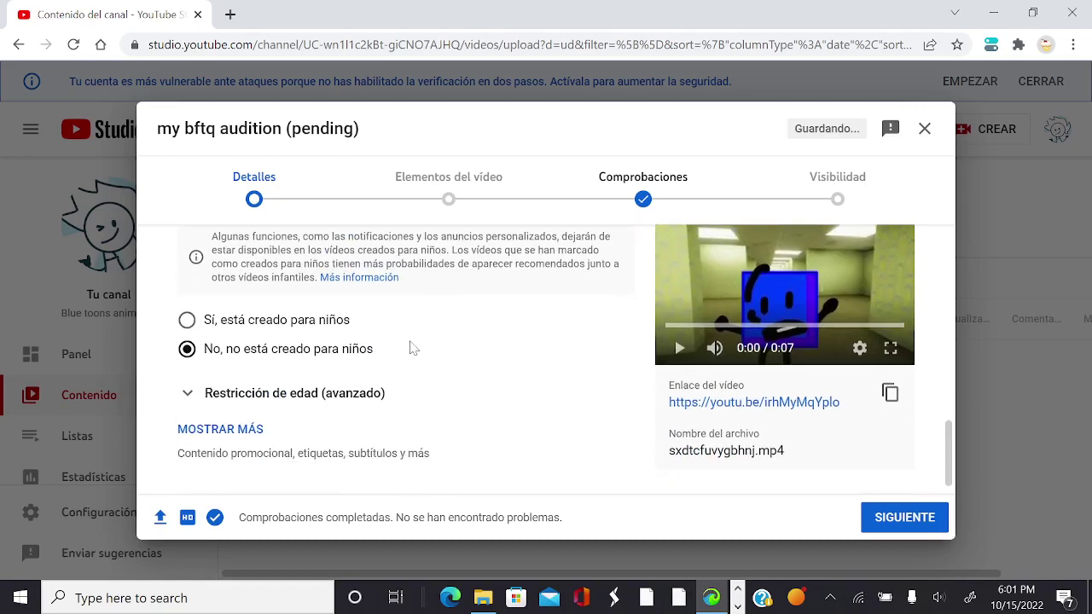
pyautogui.click(892, 515)
pyautogui.click(892, 514)
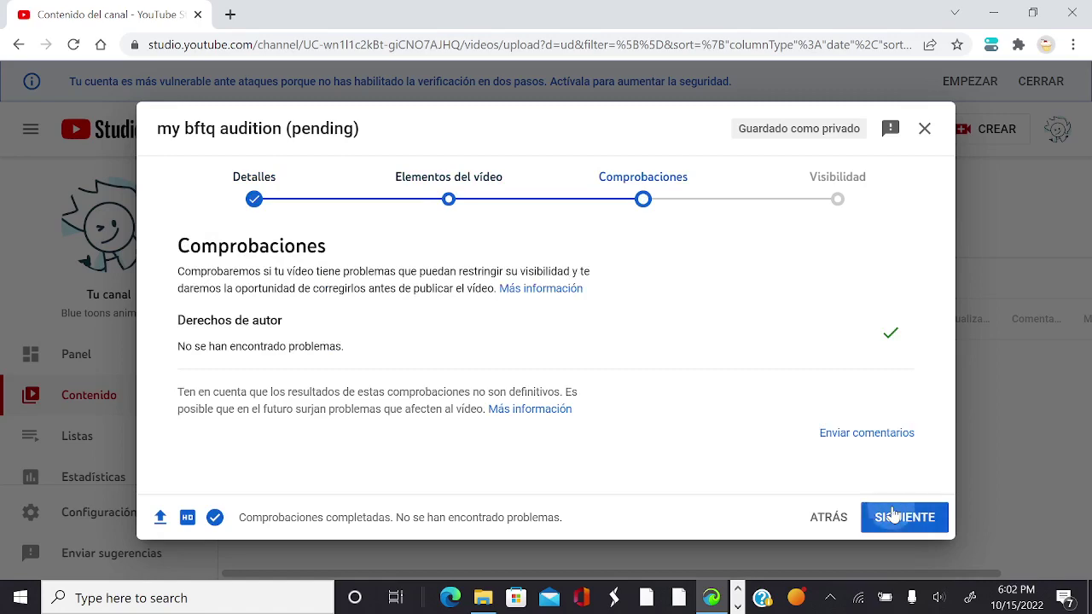
# Set the bftq audition video's visibility to Público and publish it
pyautogui.click(892, 515)
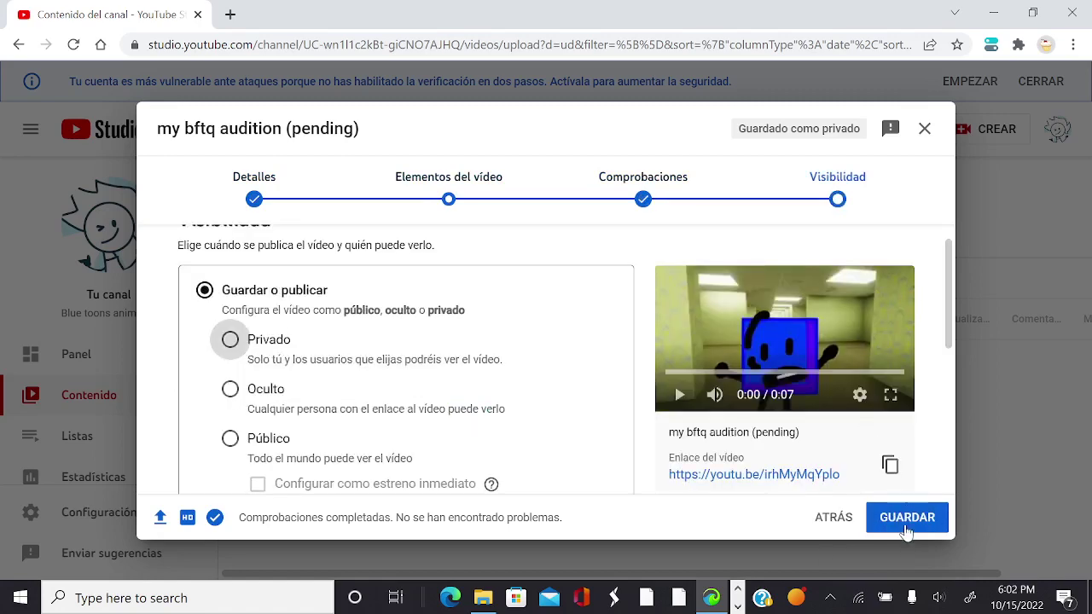
pyautogui.click(908, 527)
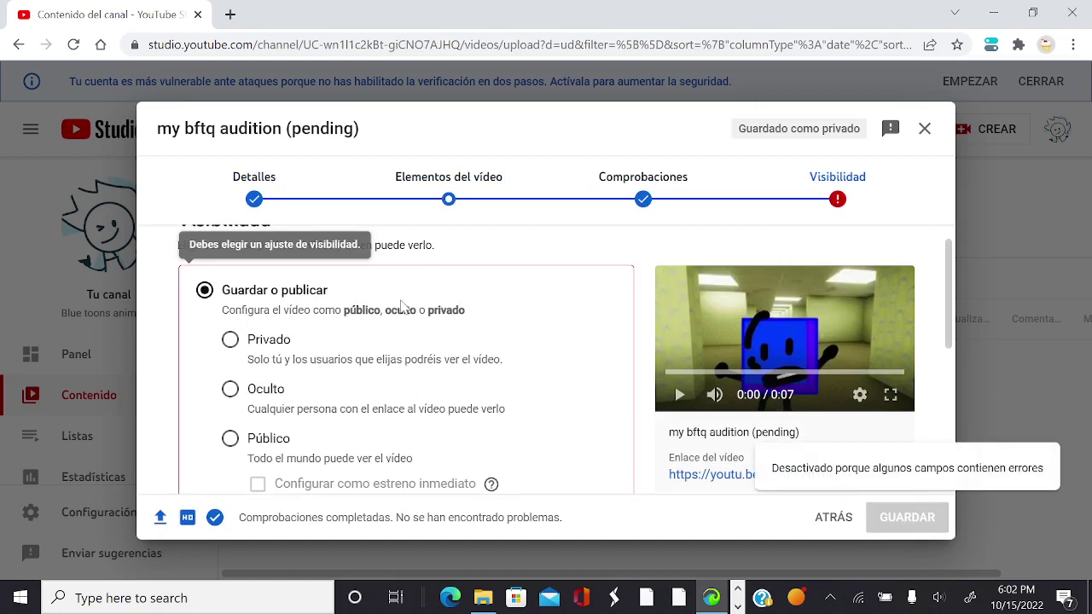
pyautogui.click(231, 439)
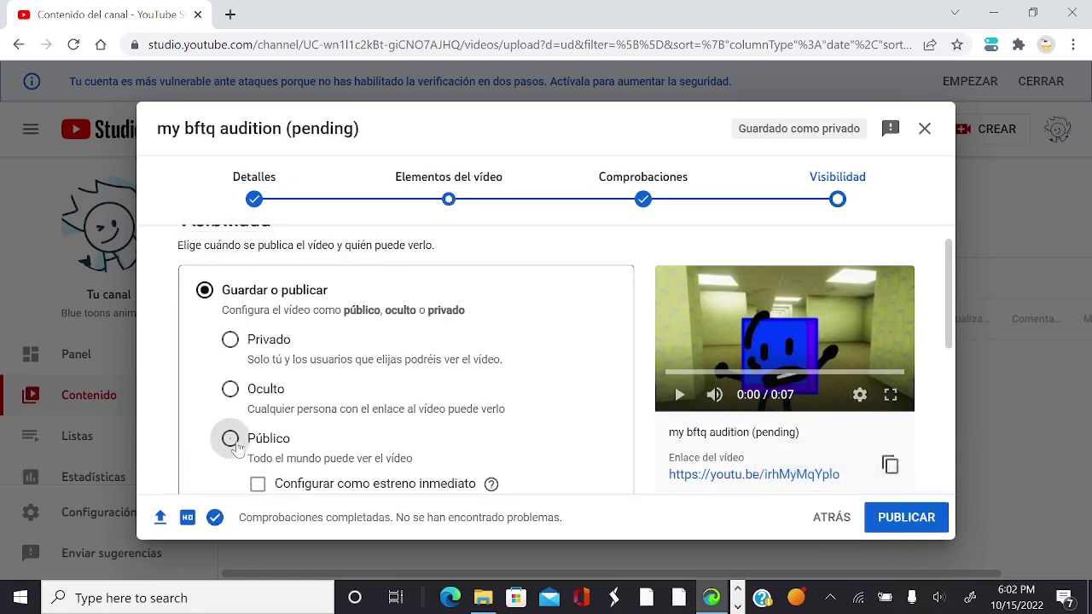
pyautogui.click(900, 517)
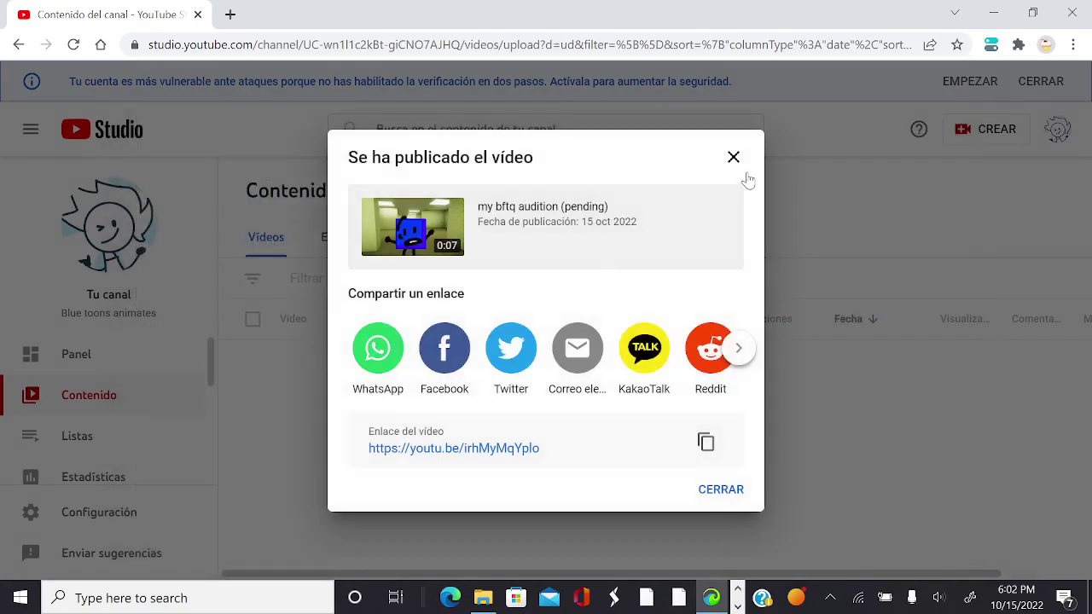
pyautogui.click(733, 157)
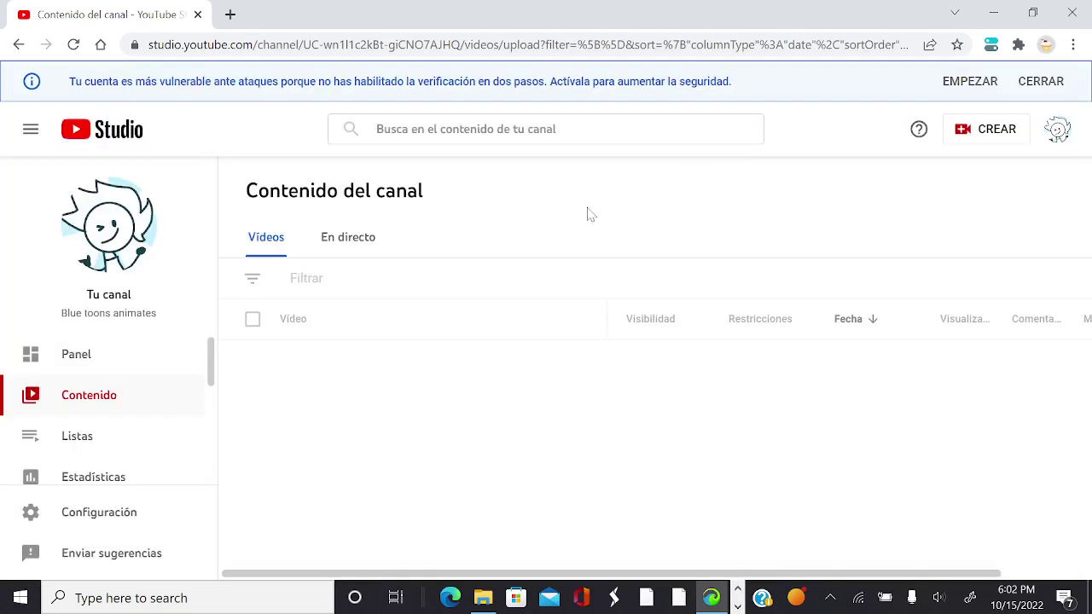
# Return to the Animate project, scrub the timeline back to frame 2, then bring up OBS
pyautogui.scroll(-1, 362, 409)
pyautogui.scroll(4, 363, 416)
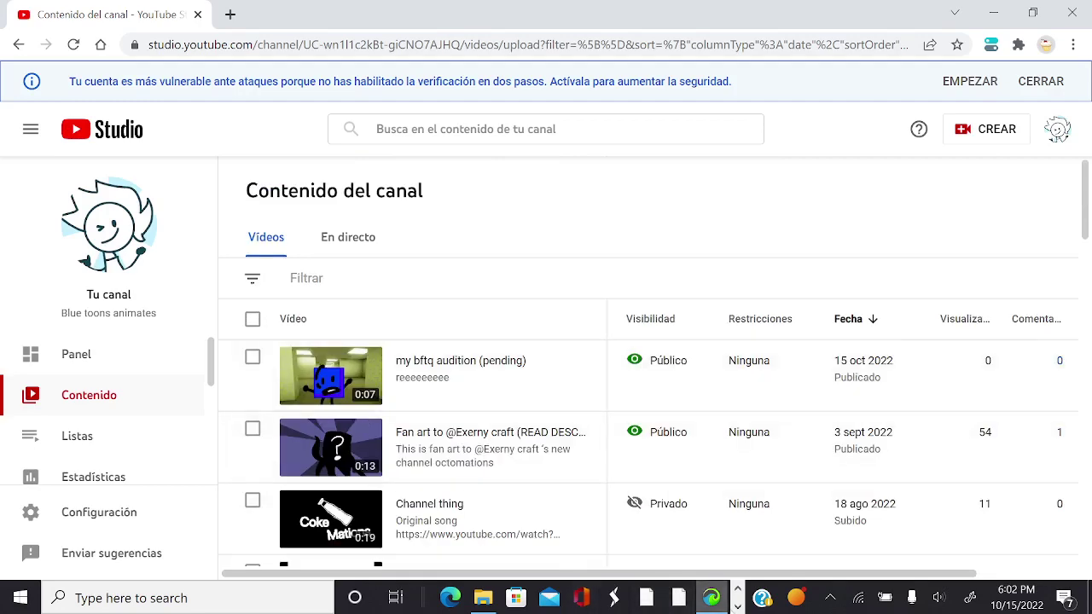
pyautogui.click(582, 603)
pyautogui.click(541, 597)
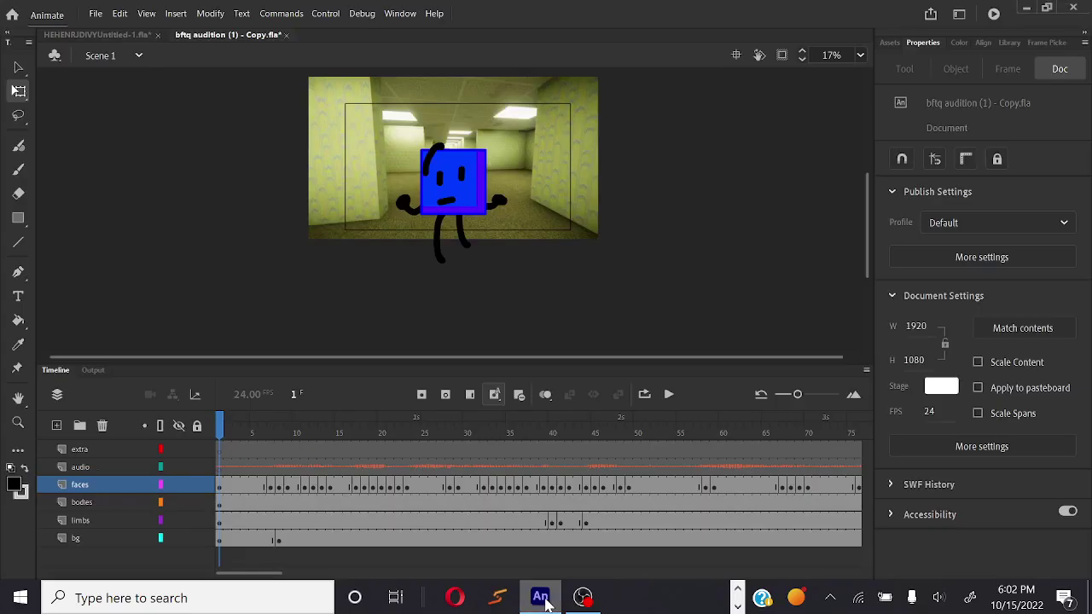
pyautogui.moveTo(611, 470); pyautogui.dragTo(229, 467)
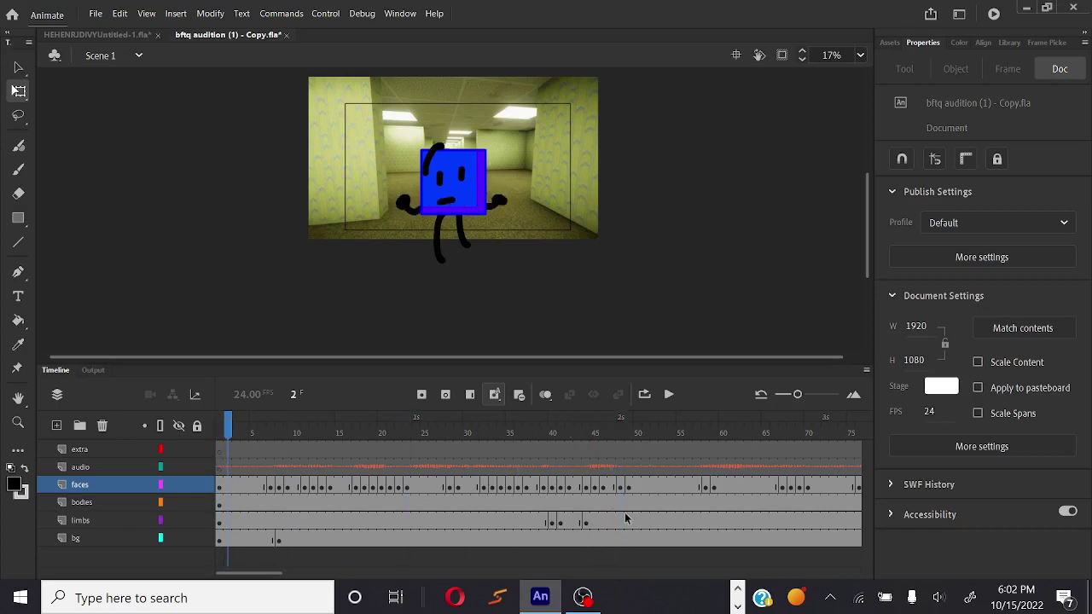
pyautogui.click(582, 597)
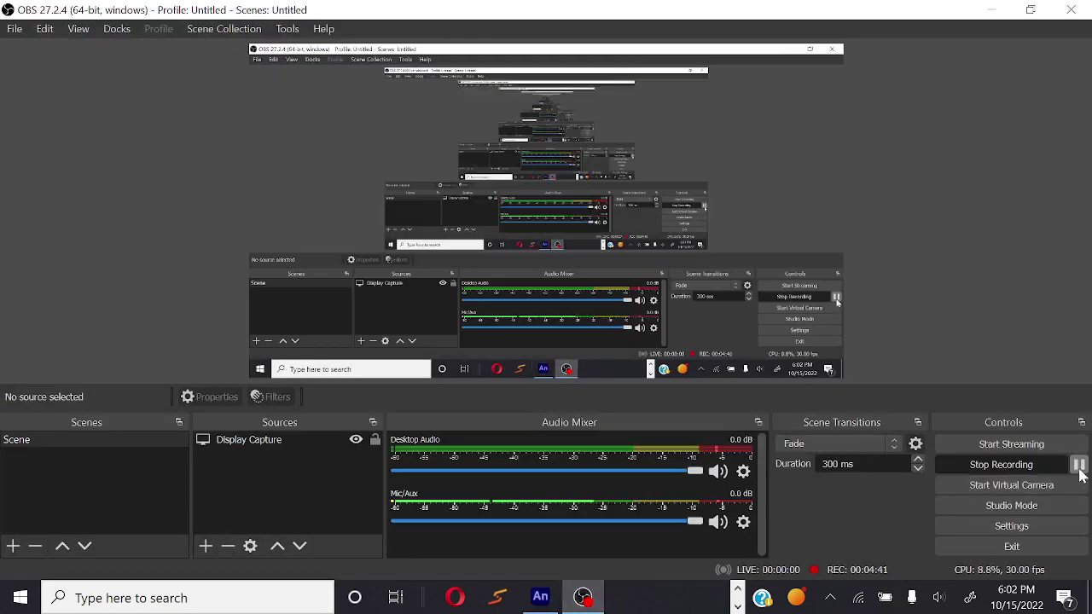